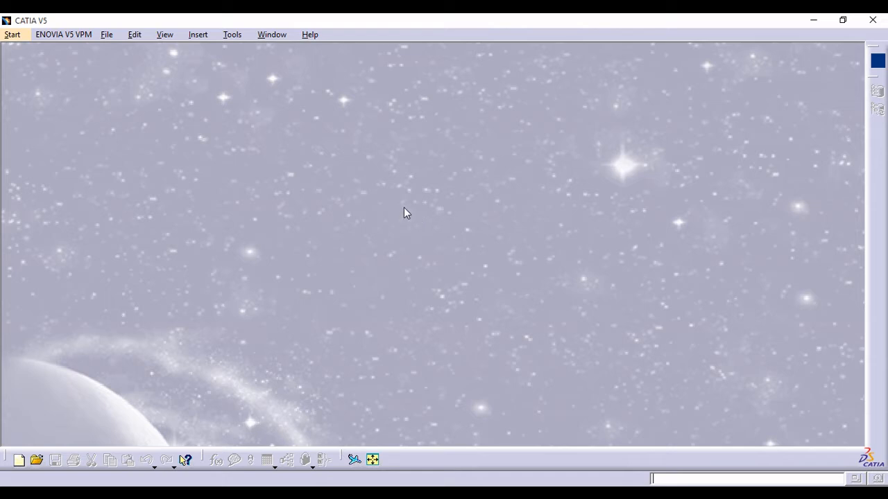
Create a new part named Part1 with a geometrical set in the Wireframe and Surface Design workbench.
{"action": "left_click", "coordinate": [14, 36]}
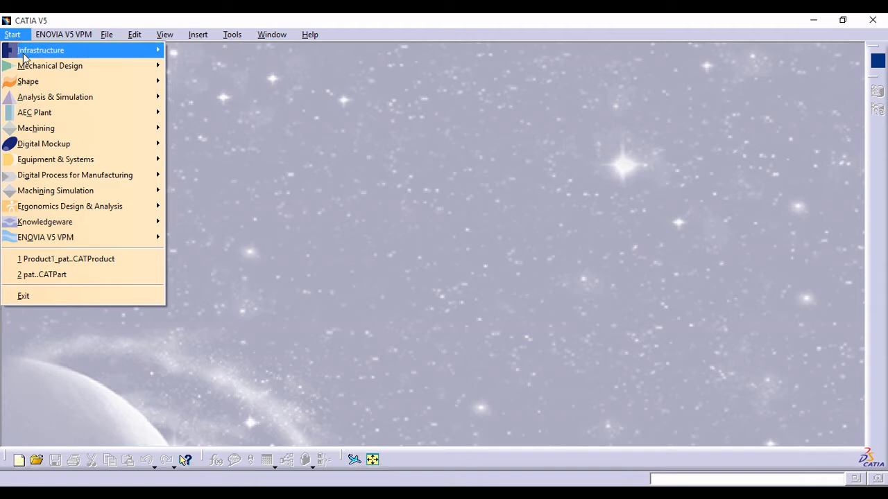
{"action": "mouse_move", "coordinate": [32, 66]}
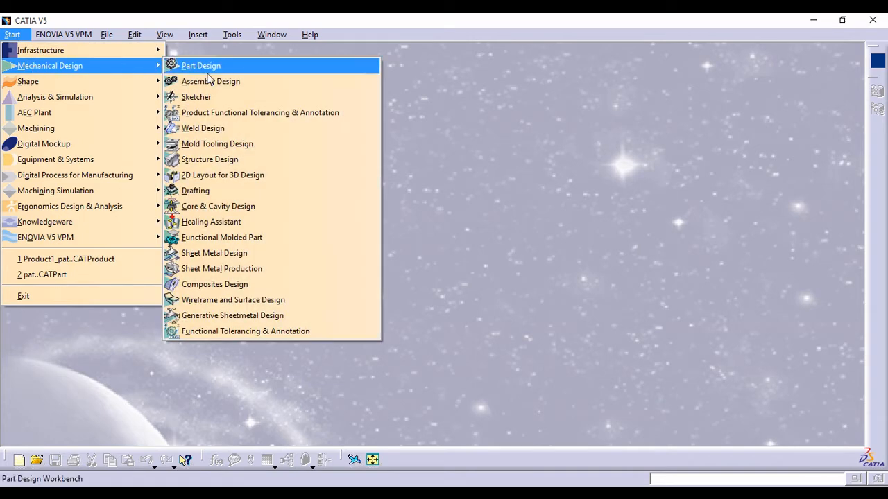
{"action": "left_click", "coordinate": [229, 300]}
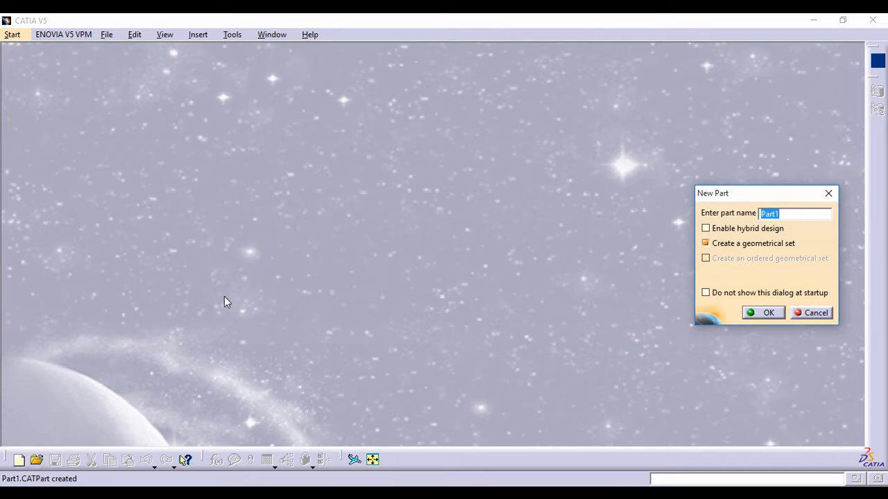
{"action": "left_click", "coordinate": [768, 313]}
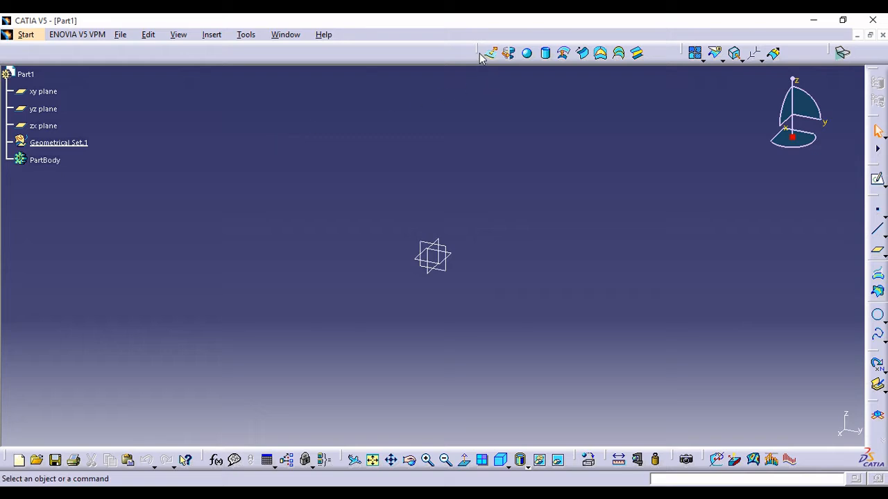
Float the Surfaces and Operations tool sets over the workspace and examine the join, split and boundary tool variants.
{"action": "left_click_drag", "start_coordinate": [480, 56], "coordinate": [402, 132]}
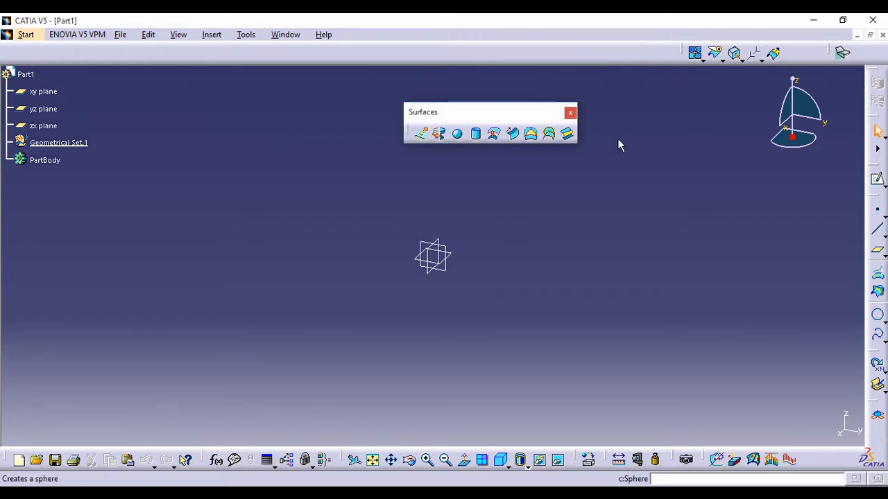
{"action": "left_click_drag", "start_coordinate": [688, 53], "coordinate": [611, 177]}
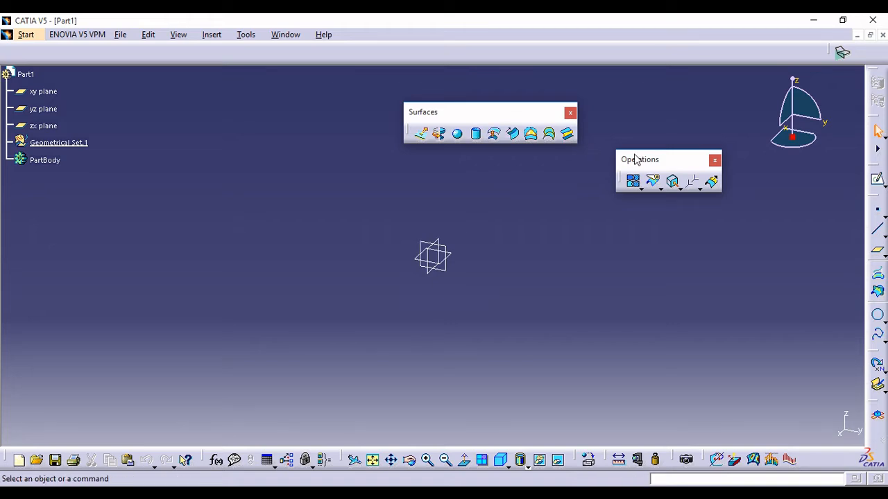
{"action": "left_click_drag", "start_coordinate": [634, 161], "coordinate": [629, 120]}
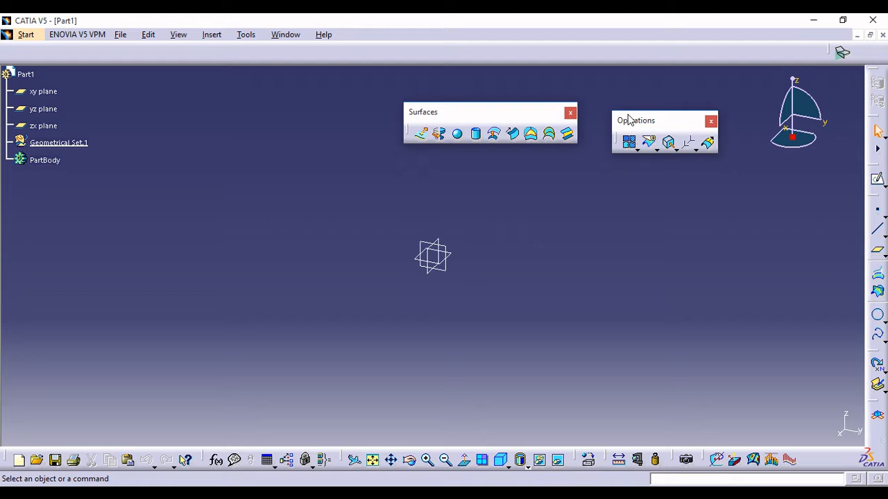
{"action": "left_click", "coordinate": [635, 148]}
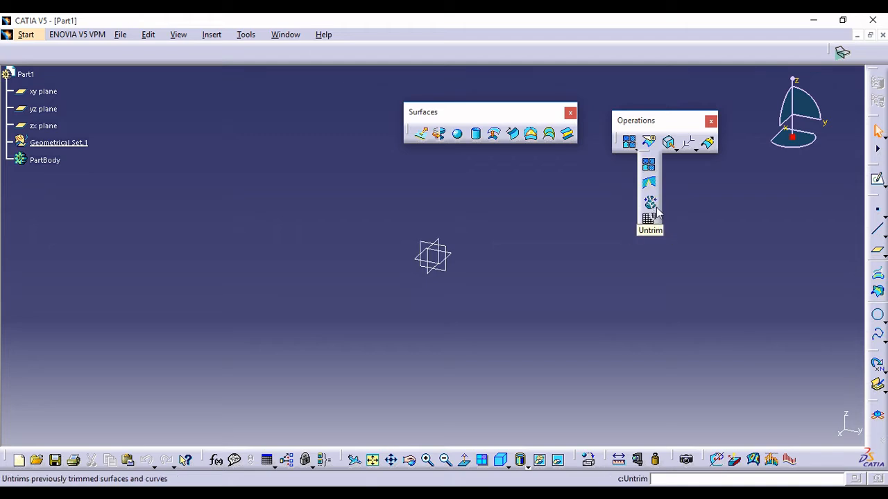
{"action": "left_click", "coordinate": [676, 149]}
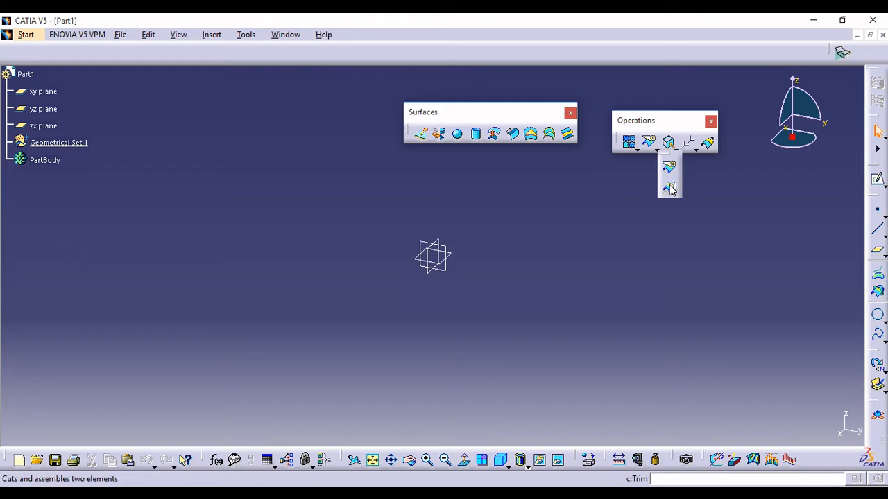
{"action": "left_click", "coordinate": [676, 148]}
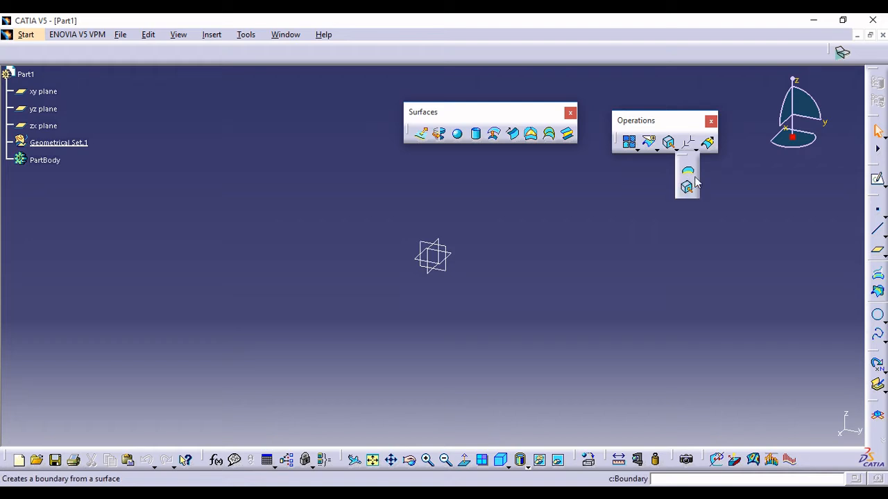
{"action": "left_click", "coordinate": [697, 153]}
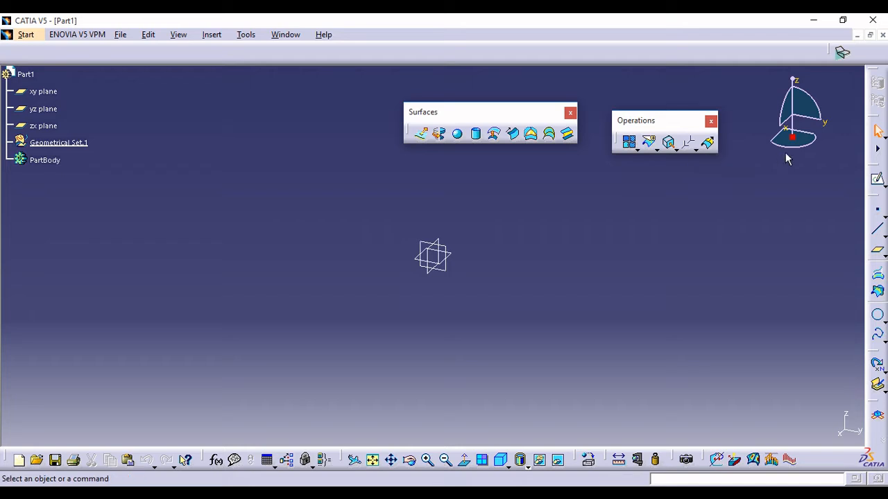
Examine the wireframe tools as a floating set, and dock the Wireframe, Operations and Surfaces sets back at the window edges.
{"action": "left_click_drag", "start_coordinate": [874, 197], "coordinate": [749, 201]}
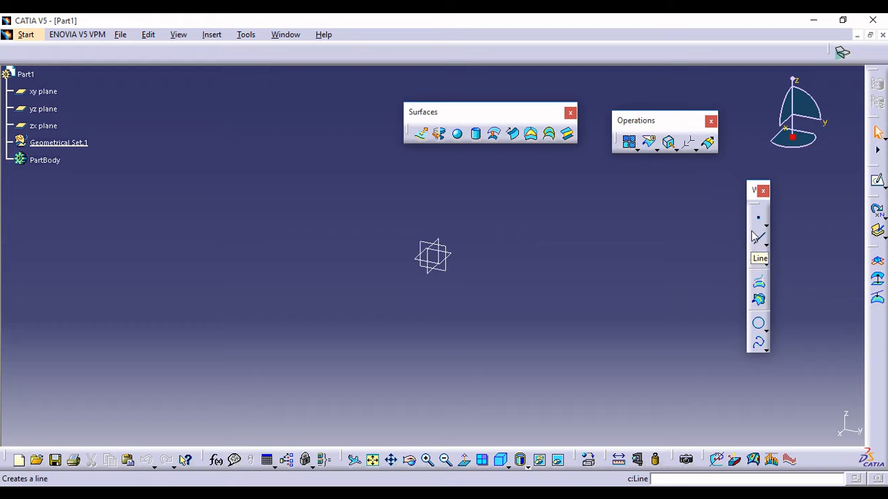
{"action": "left_click", "coordinate": [759, 288]}
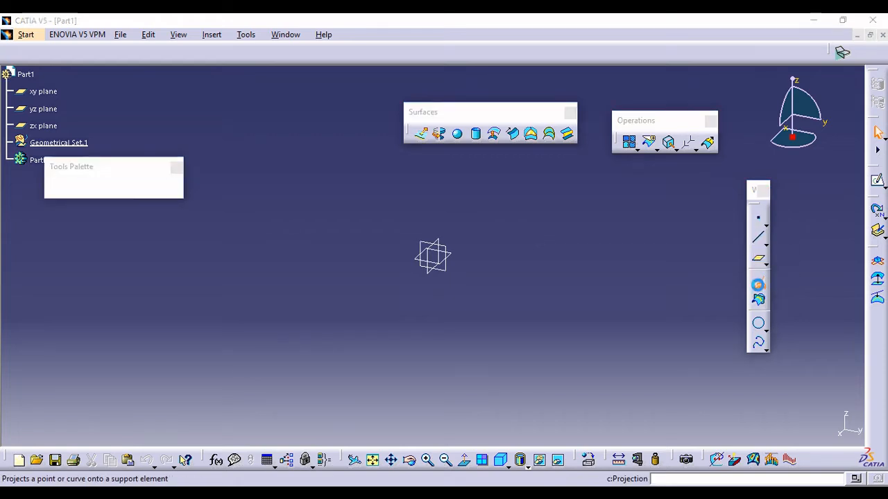
{"action": "left_click", "coordinate": [841, 302]}
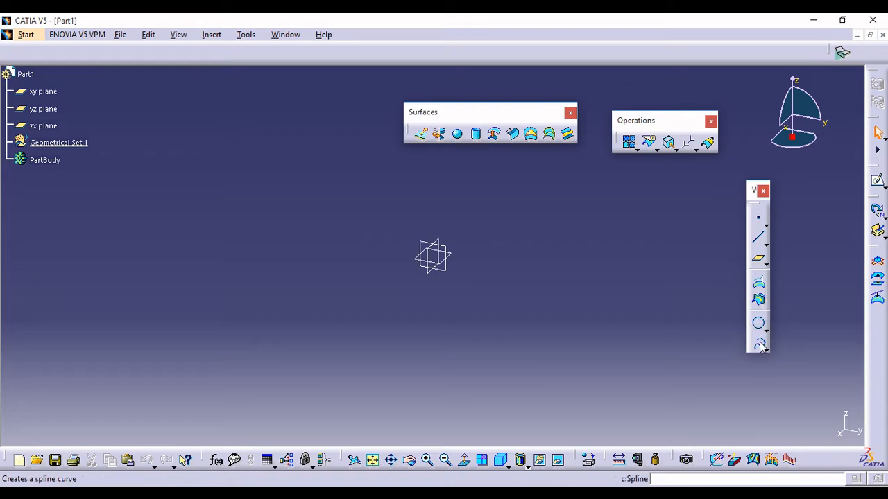
{"action": "left_click_drag", "start_coordinate": [754, 191], "coordinate": [864, 275]}
{"action": "left_click_drag", "start_coordinate": [659, 123], "coordinate": [697, 55]}
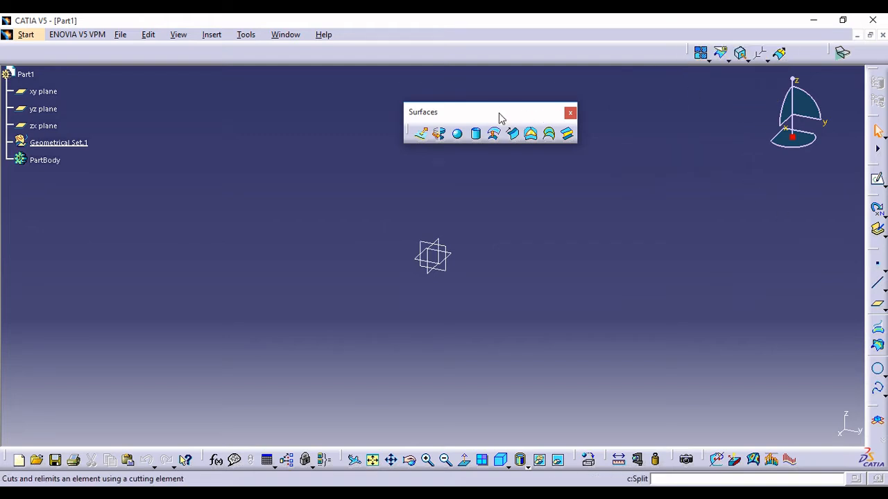
{"action": "left_click_drag", "start_coordinate": [502, 118], "coordinate": [555, 38]}
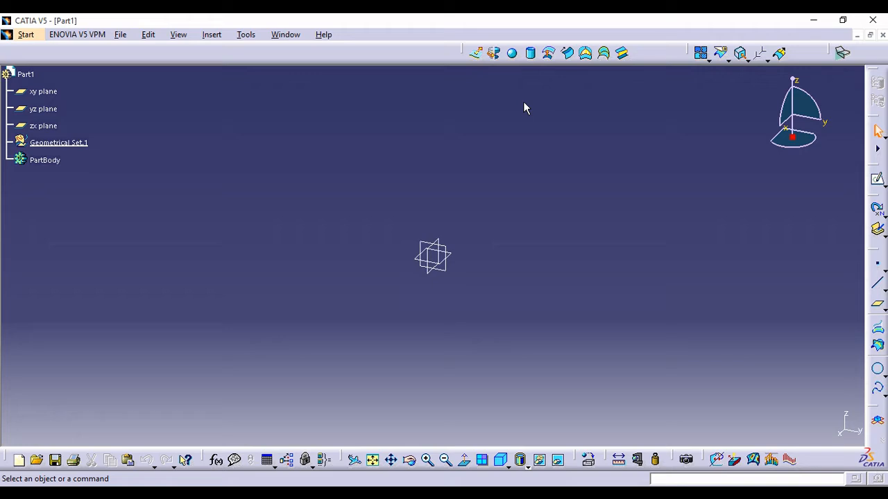
Sketch a three-point arc on the xy plane from the origin to about 134 mm along the horizontal axis, and exit the sketch.
{"action": "left_click", "coordinate": [56, 92]}
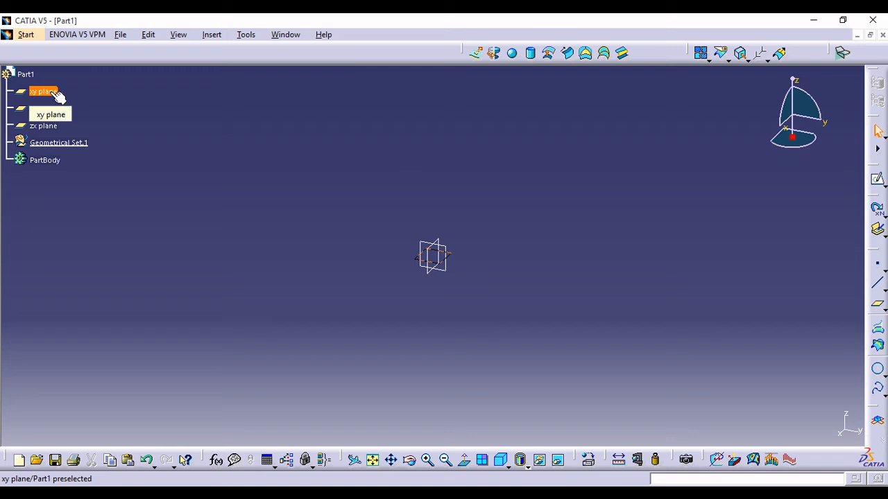
{"action": "left_click", "coordinate": [877, 181]}
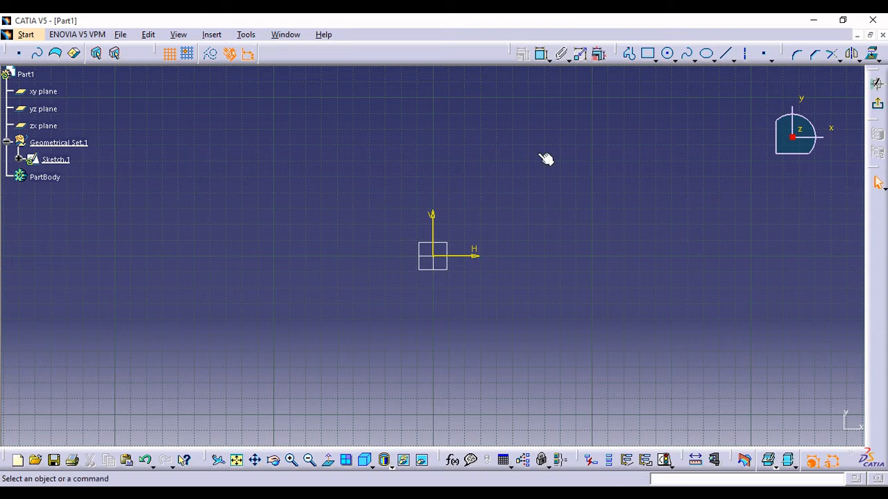
{"action": "left_click", "coordinate": [630, 55]}
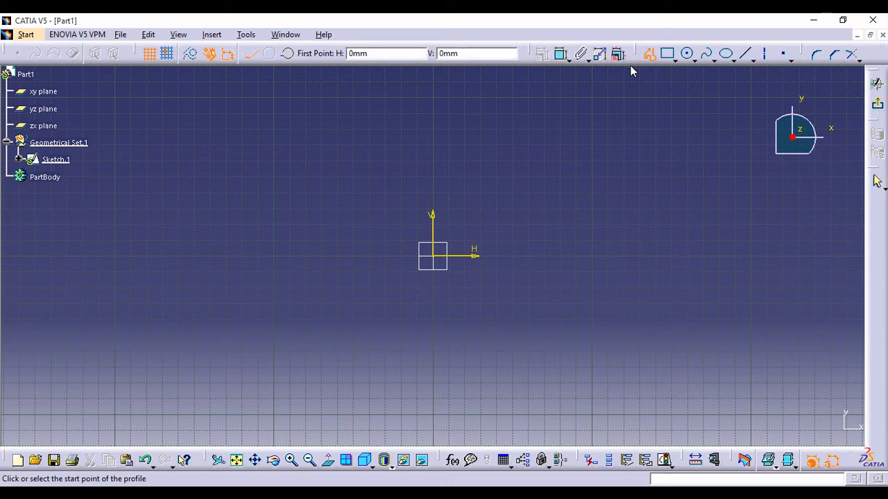
{"action": "left_click", "coordinate": [442, 261]}
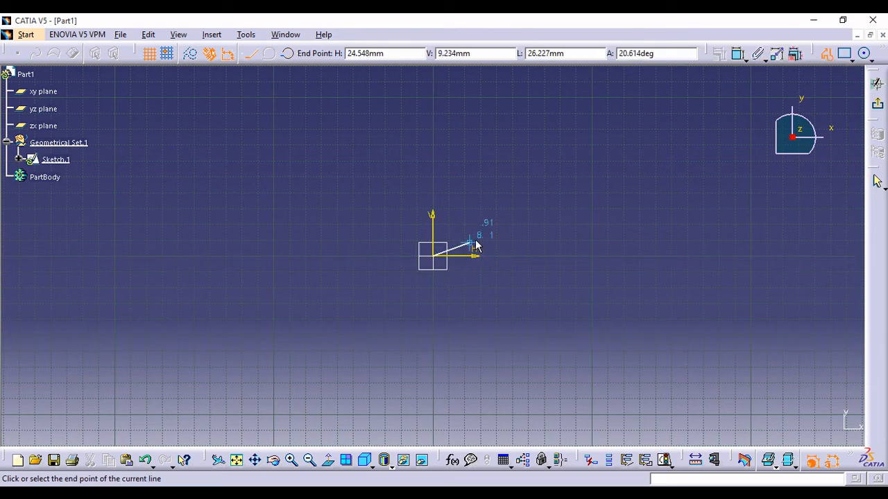
{"action": "left_click", "coordinate": [288, 53]}
{"action": "left_click", "coordinate": [535, 215]}
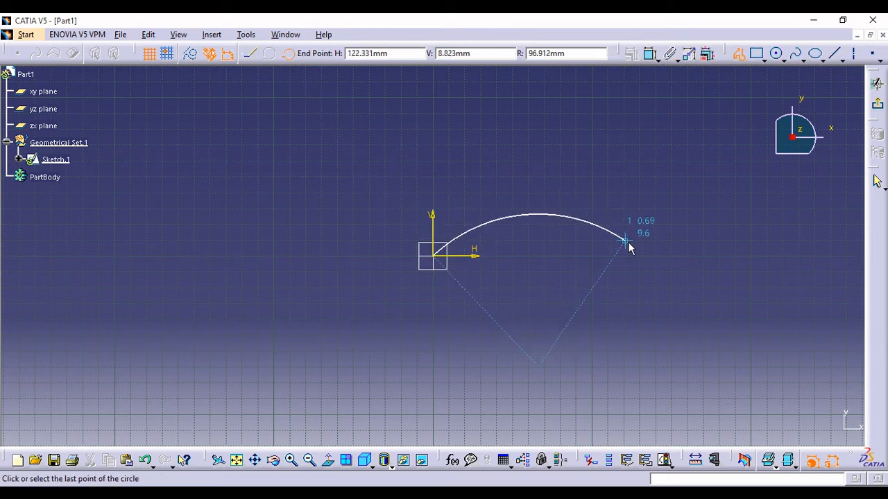
{"action": "left_click", "coordinate": [648, 258]}
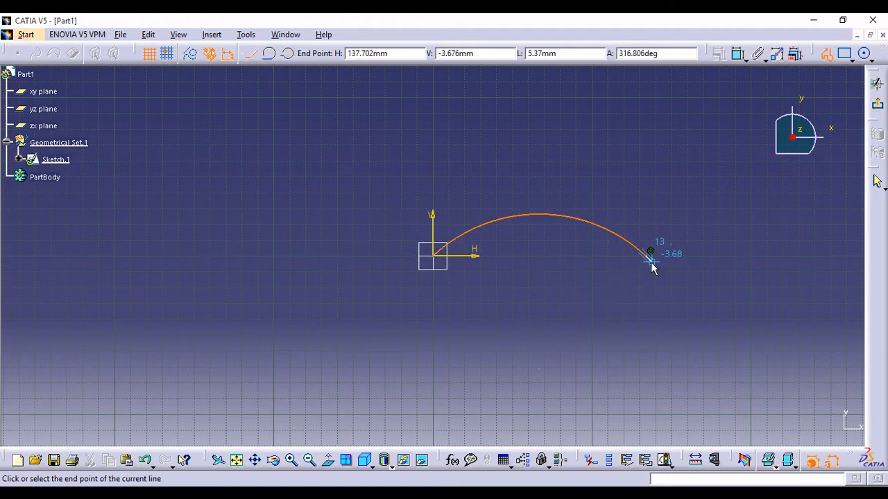
{"action": "key", "text": "Escape"}
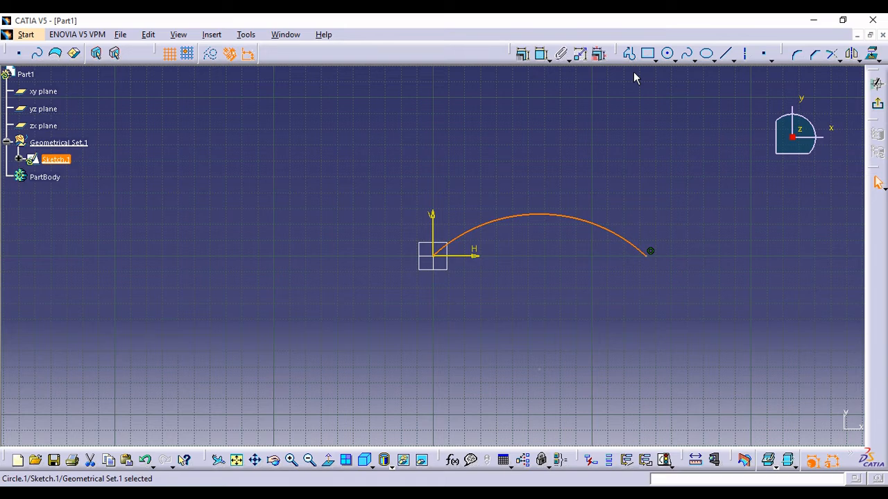
{"action": "left_click", "coordinate": [631, 135]}
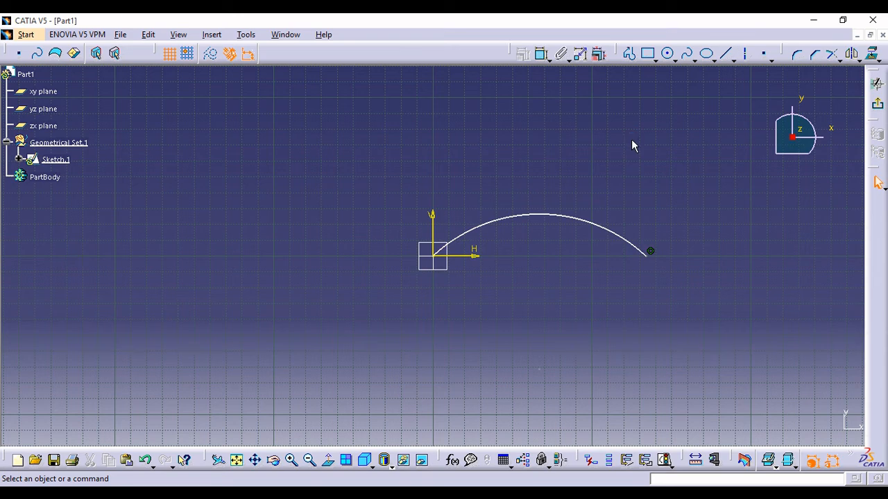
{"action": "left_click", "coordinate": [877, 104]}
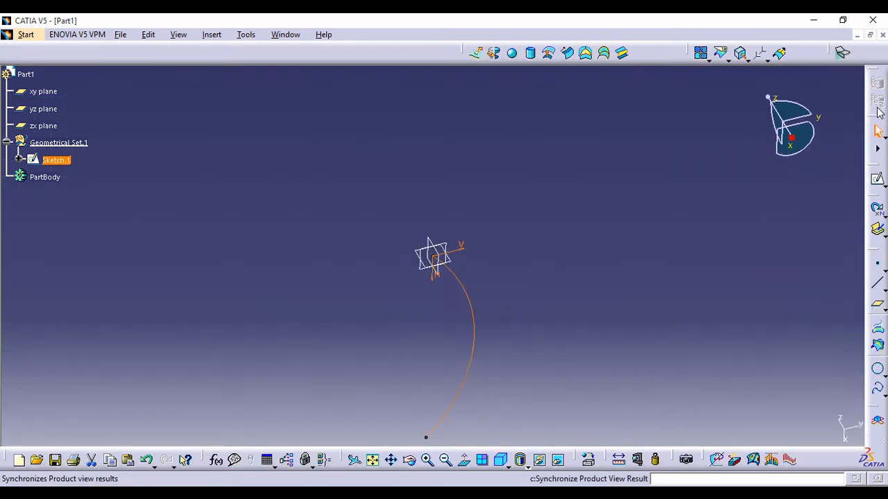
{"action": "left_click", "coordinate": [629, 154]}
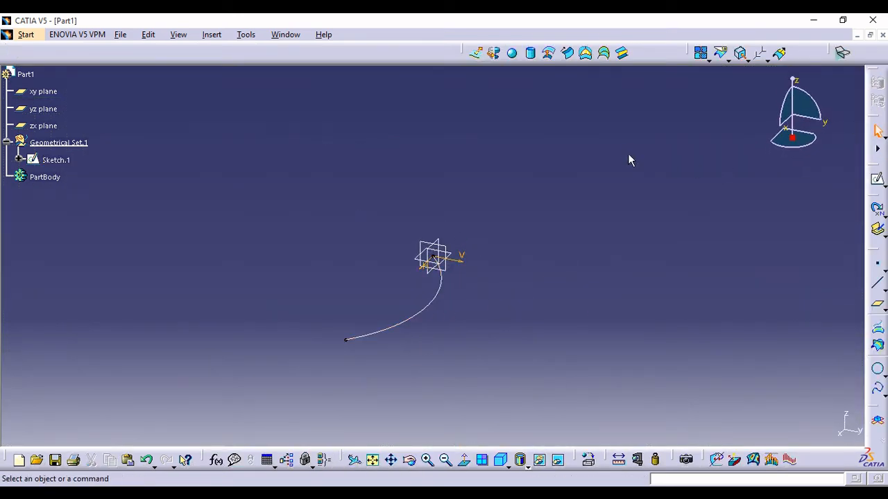
Define an extruded surface from the arc sketch with the xy plane as direction, stretching Limit 1 to 70 mm and Limit 2 to 20 mm.
{"action": "left_click", "coordinate": [478, 59]}
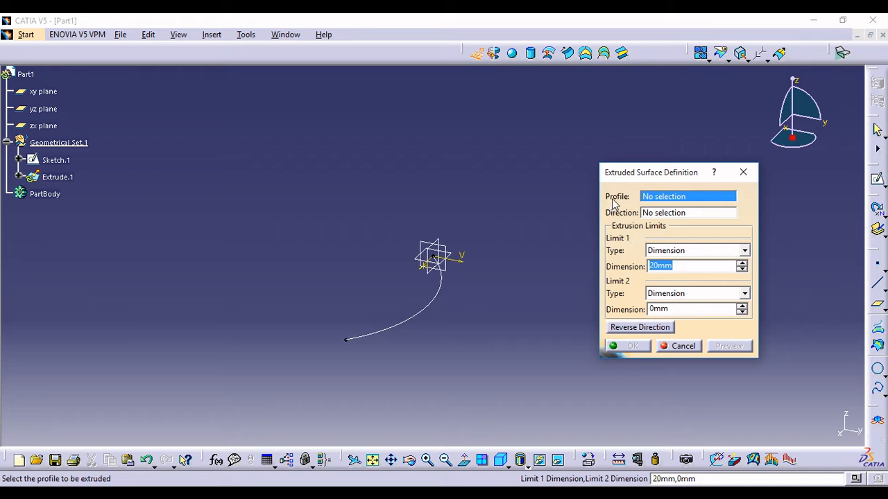
{"action": "left_click", "coordinate": [441, 294]}
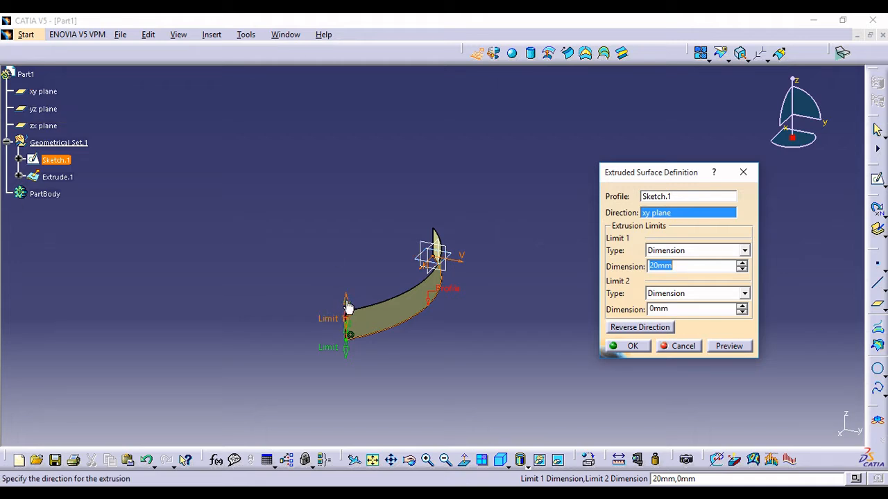
{"action": "left_click_drag", "start_coordinate": [348, 306], "coordinate": [346, 225]}
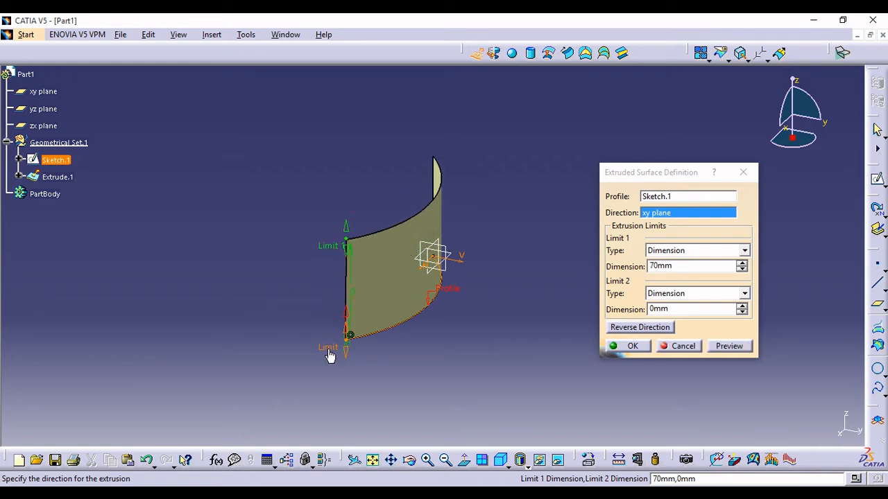
{"action": "left_click_drag", "start_coordinate": [330, 355], "coordinate": [336, 383]}
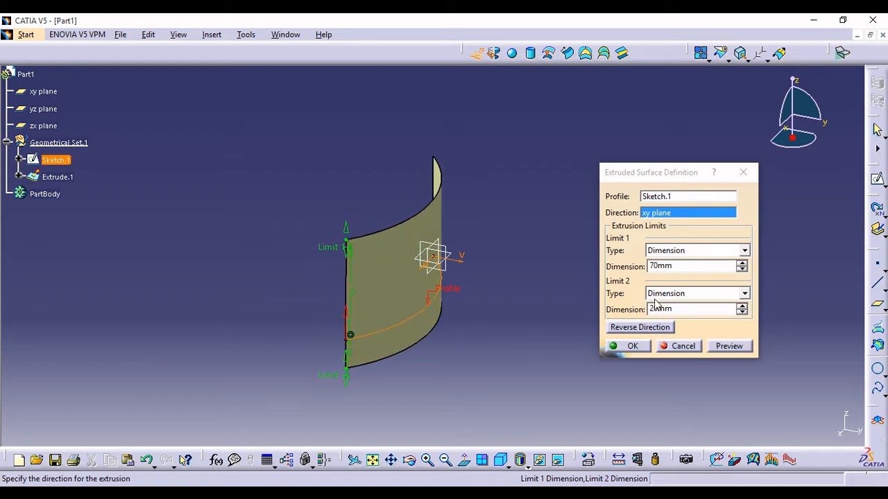
Set the extrusion's Limit 1 to 50 mm and Limit 2 to 0 mm, and create the surface.
{"action": "left_click", "coordinate": [649, 267]}
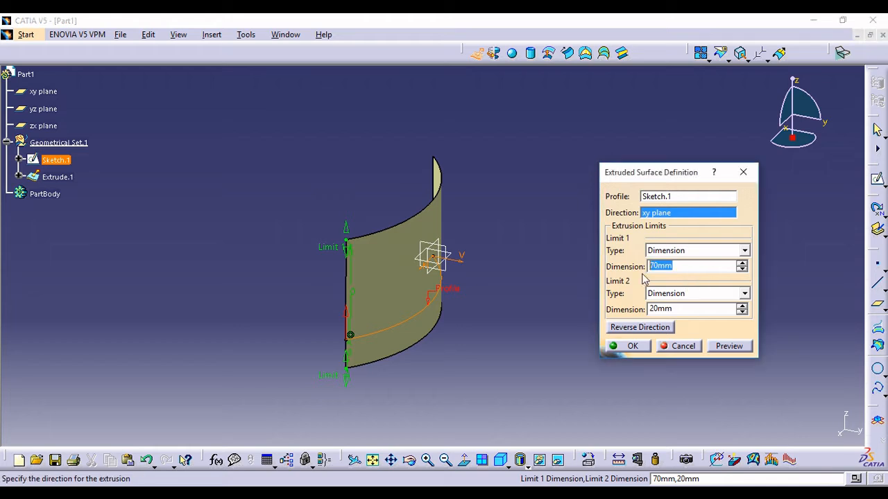
{"action": "type", "text": "50"}
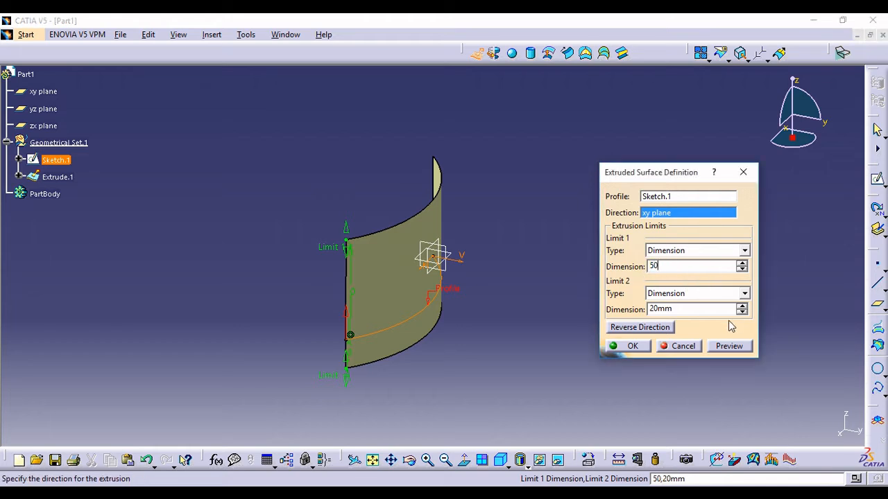
{"action": "left_click", "coordinate": [710, 311]}
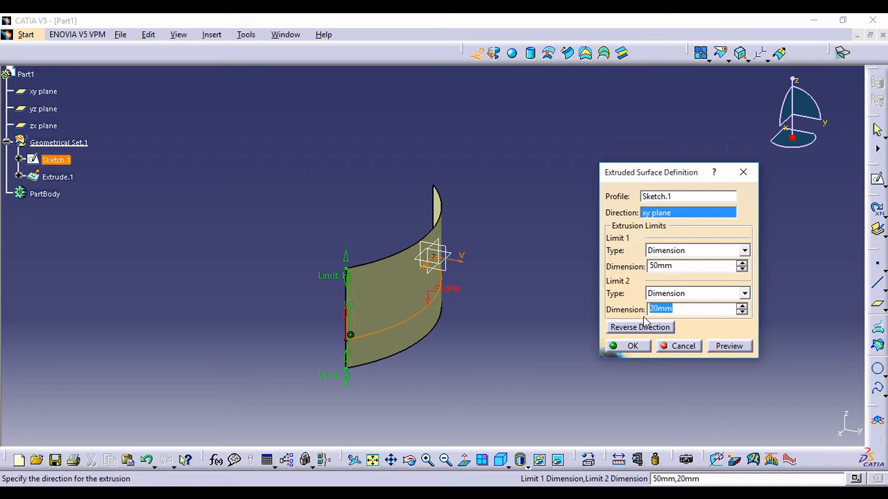
{"action": "type", "text": "0"}
{"action": "key", "text": "Return"}
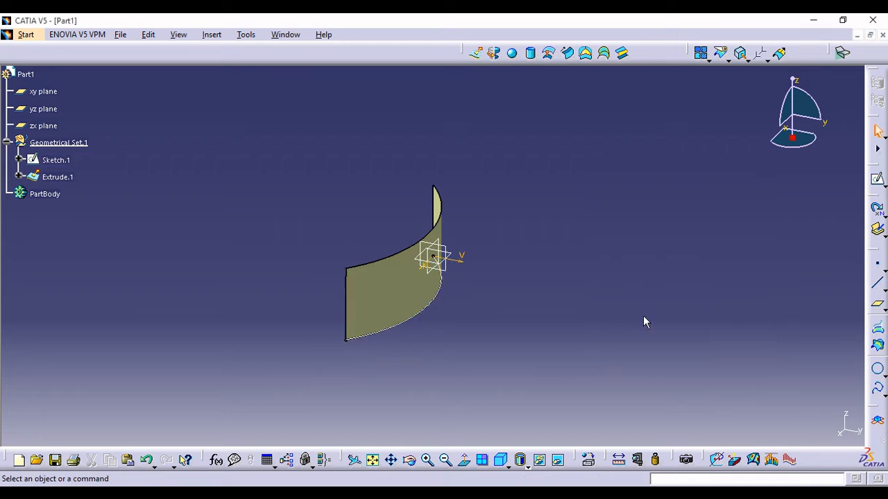
{"action": "middle_click_drag", "start_coordinate": [192, 317], "coordinate": [306, 258]}
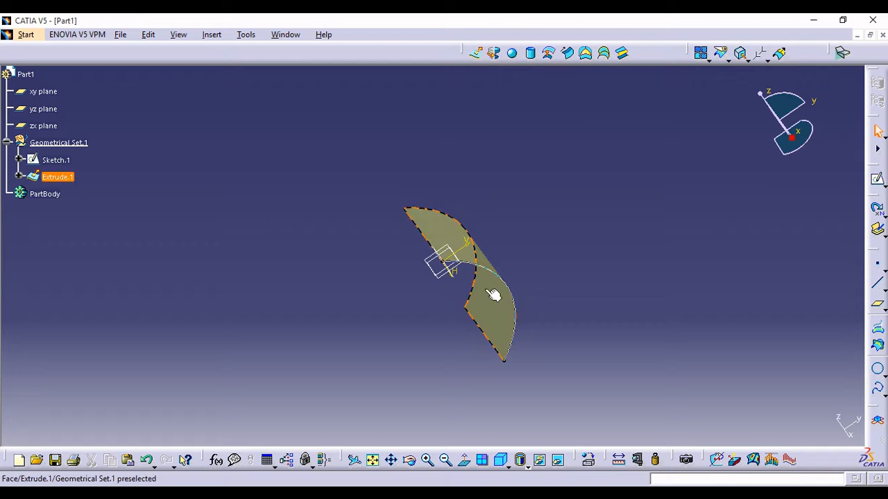
Undo the extruded arc surface and its arc sketch, leaving the geometrical set empty.
{"action": "mouse_move", "coordinate": [525, 238]}
{"action": "middle_mouse_down"}
{"action": "mouse_move", "coordinate": [472, 201]}
{"action": "mouse_move", "coordinate": [419, 217]}
{"action": "mouse_move", "coordinate": [443, 208]}
{"action": "mouse_move", "coordinate": [420, 166]}
{"action": "mouse_move", "coordinate": [364, 184]}
{"action": "mouse_move", "coordinate": [528, 243]}
{"action": "middle_mouse_up"}
{"action": "middle_click_drag", "start_coordinate": [392, 240], "coordinate": [495, 311]}
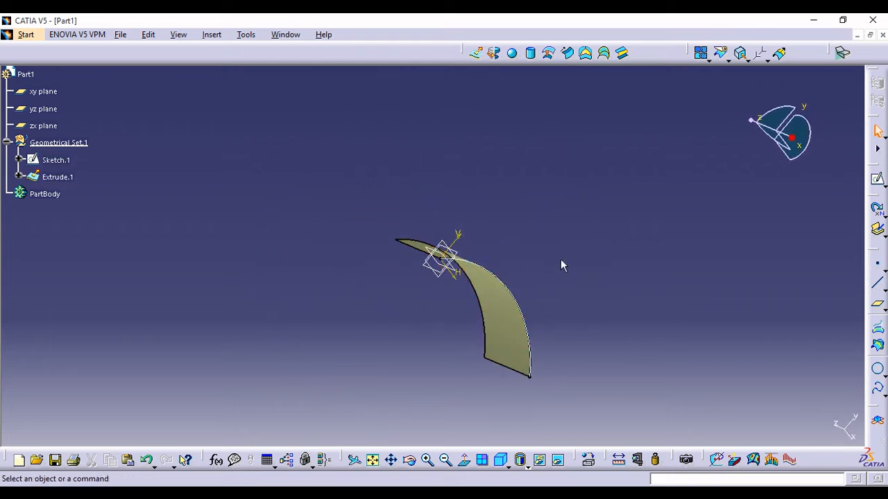
{"action": "middle_click_drag", "start_coordinate": [561, 264], "coordinate": [524, 201]}
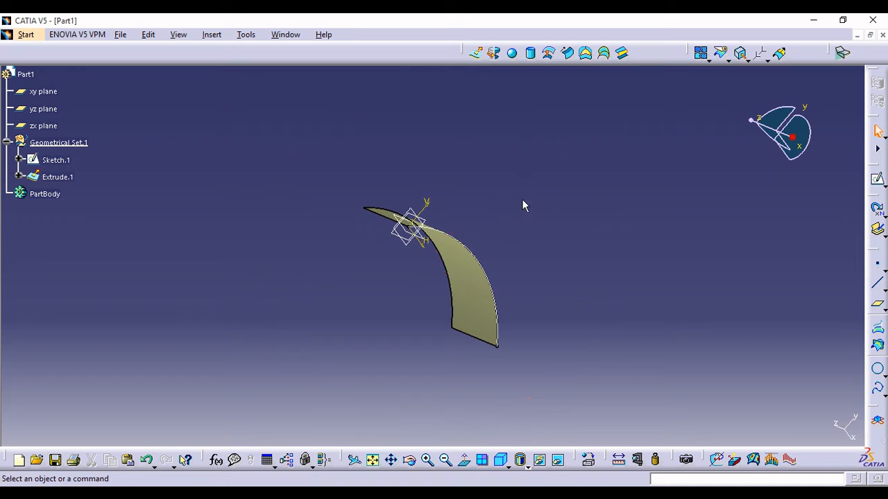
{"action": "key", "text": "ctrl+z"}
{"action": "key", "text": "ctrl+z"}
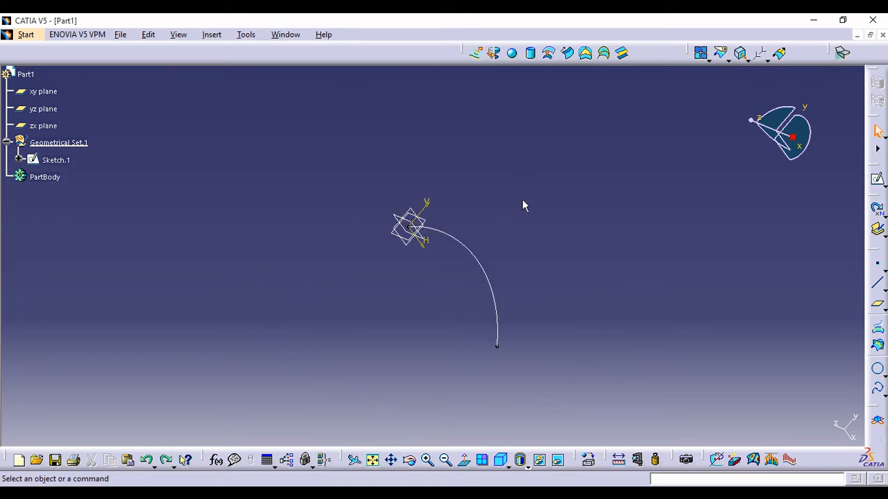
{"action": "left_click", "coordinate": [523, 201]}
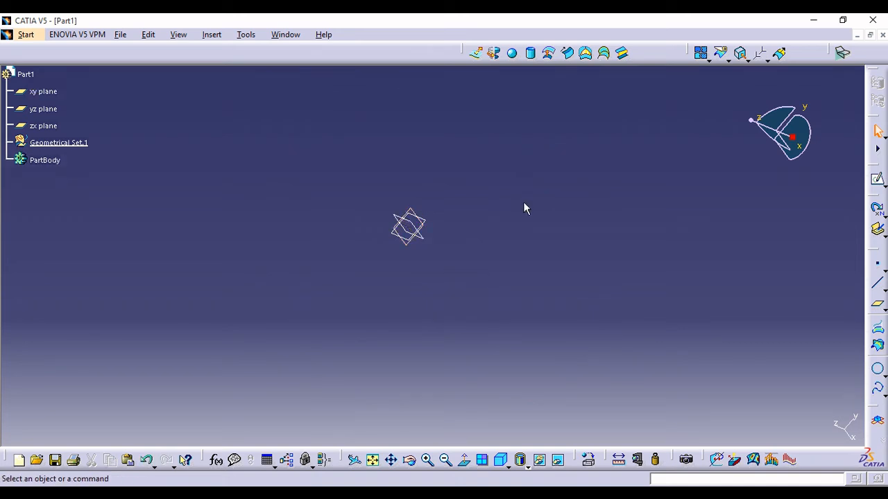
Sketch a rectangle about 115 mm wide on the xy plane, away from the origin in the positive quadrant, and exit the sketch.
{"action": "left_click", "coordinate": [56, 91]}
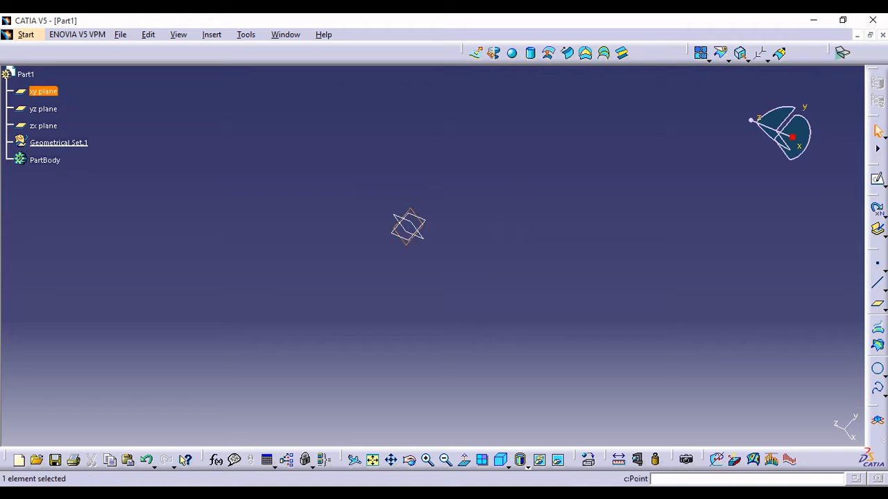
{"action": "left_click", "coordinate": [878, 179]}
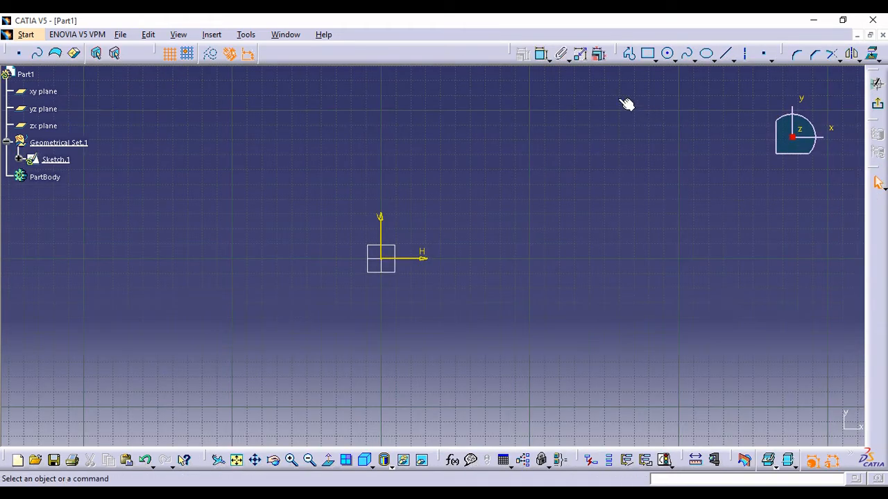
{"action": "left_click", "coordinate": [648, 54]}
{"action": "left_click", "coordinate": [436, 190]}
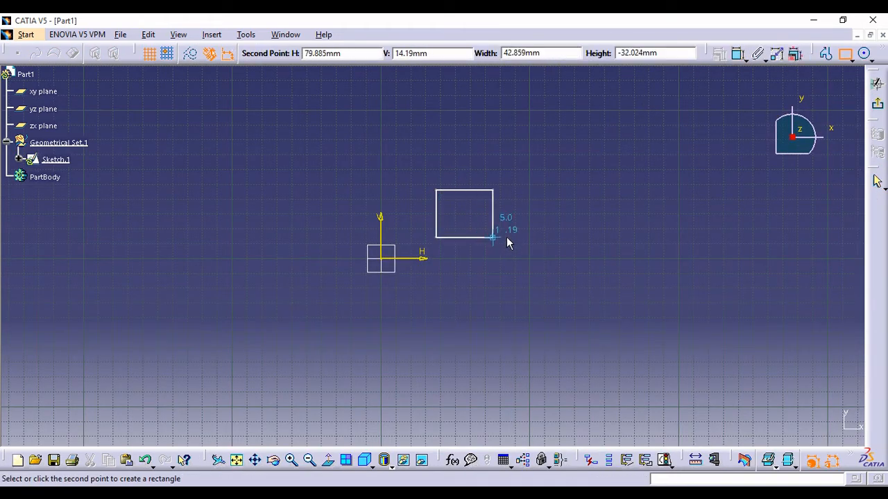
{"action": "left_click", "coordinate": [607, 224]}
{"action": "left_click", "coordinate": [877, 103]}
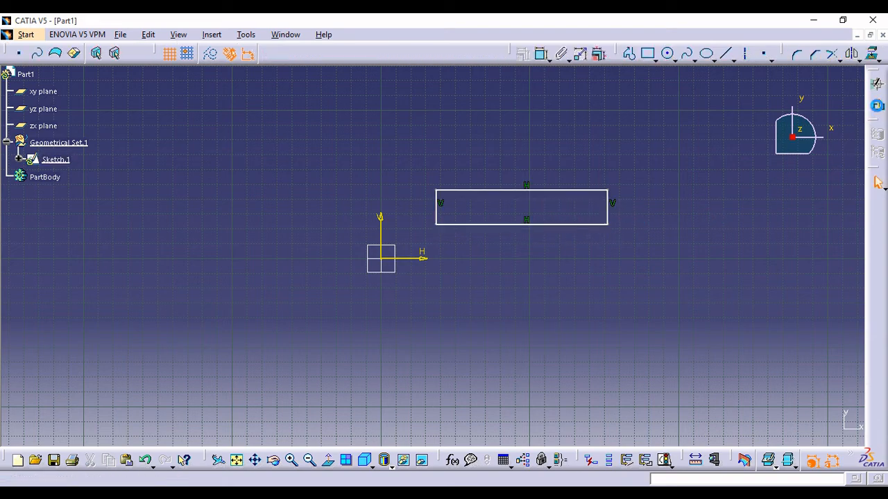
Extrude the rectangle sketch into a surface along the xy plane direction with Limit 1 stretched to 167 mm and Limit 2 at 0 mm.
{"action": "left_click", "coordinate": [478, 54]}
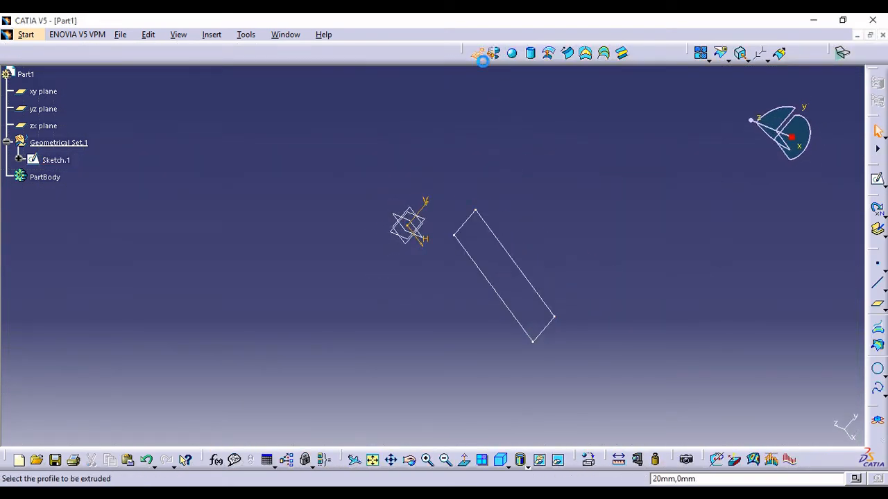
{"action": "left_click", "coordinate": [519, 270]}
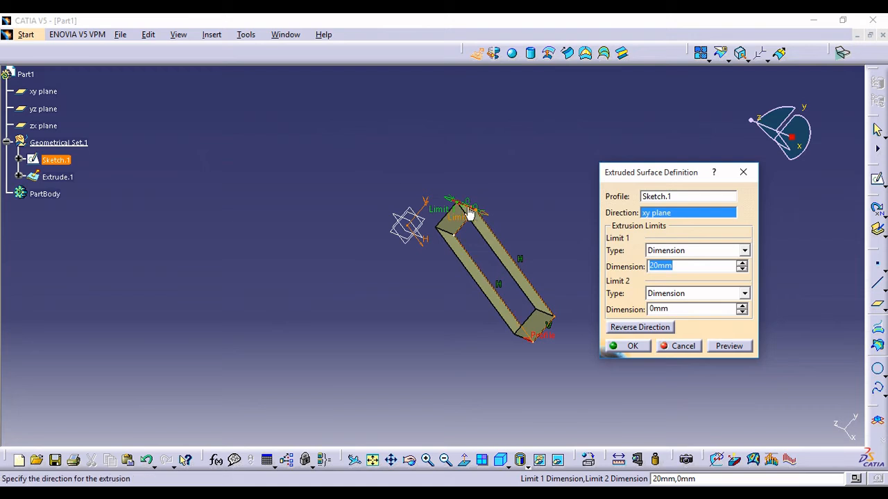
{"action": "left_click_drag", "start_coordinate": [458, 204], "coordinate": [291, 219]}
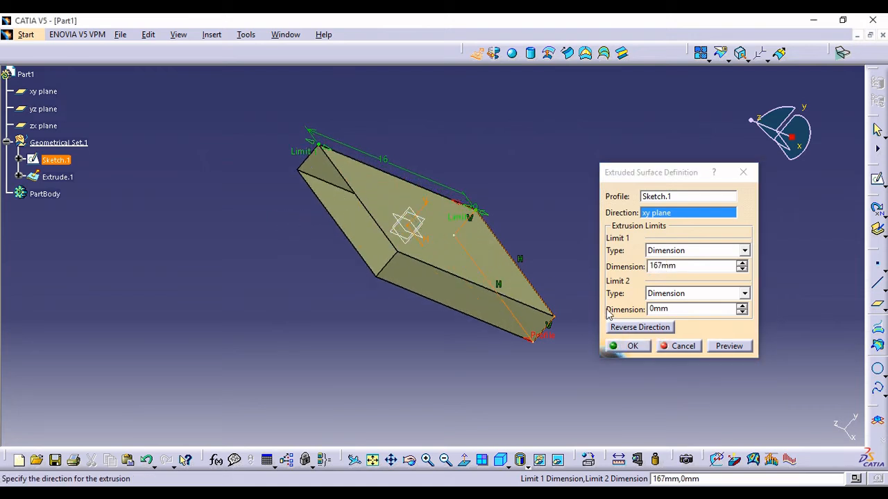
{"action": "left_click", "coordinate": [625, 346]}
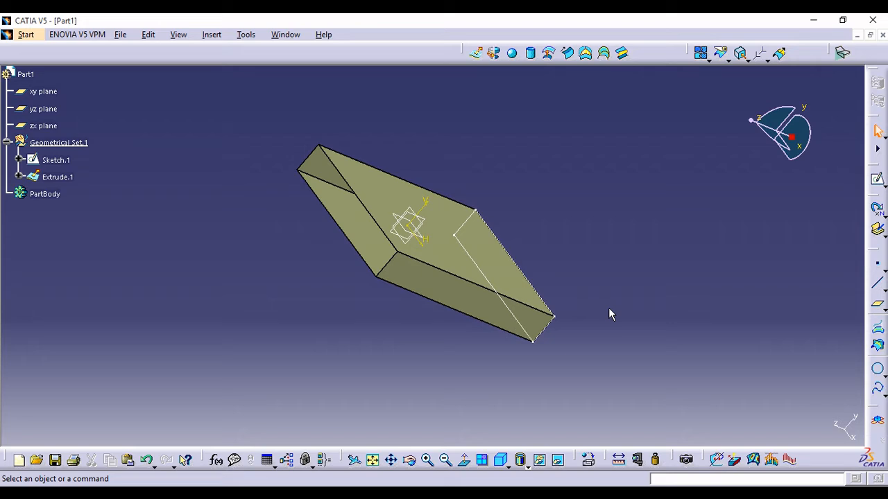
Close the open end of the extruded box at the sketch plane with a Fill surface bounded by the rectangle sketch.
{"action": "middle_click_drag", "start_coordinate": [266, 286], "coordinate": [326, 331]}
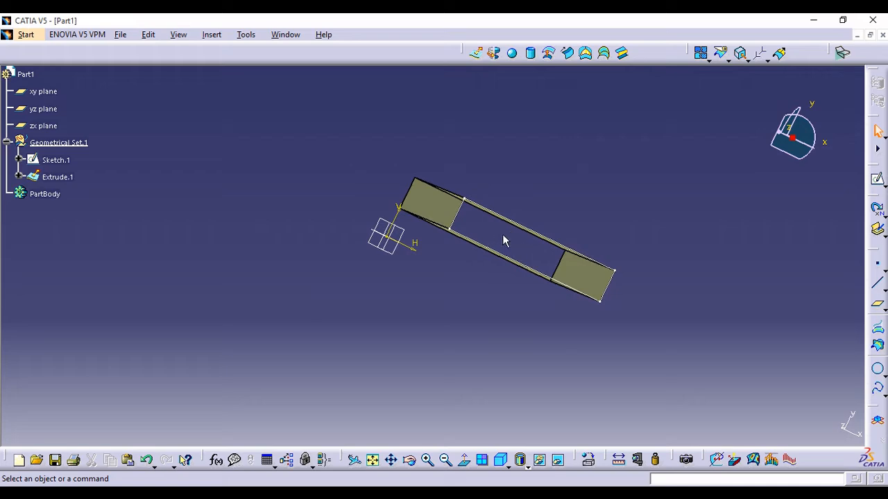
{"action": "mouse_move", "coordinate": [505, 253]}
{"action": "middle_mouse_down"}
{"action": "mouse_move", "coordinate": [458, 279]}
{"action": "mouse_move", "coordinate": [458, 272]}
{"action": "mouse_move", "coordinate": [513, 267]}
{"action": "mouse_move", "coordinate": [426, 277]}
{"action": "mouse_move", "coordinate": [271, 268]}
{"action": "mouse_move", "coordinate": [219, 243]}
{"action": "mouse_move", "coordinate": [271, 226]}
{"action": "middle_mouse_up"}
{"action": "mouse_move", "coordinate": [384, 297]}
{"action": "middle_mouse_down"}
{"action": "mouse_move", "coordinate": [364, 226]}
{"action": "mouse_move", "coordinate": [376, 304]}
{"action": "middle_mouse_up"}
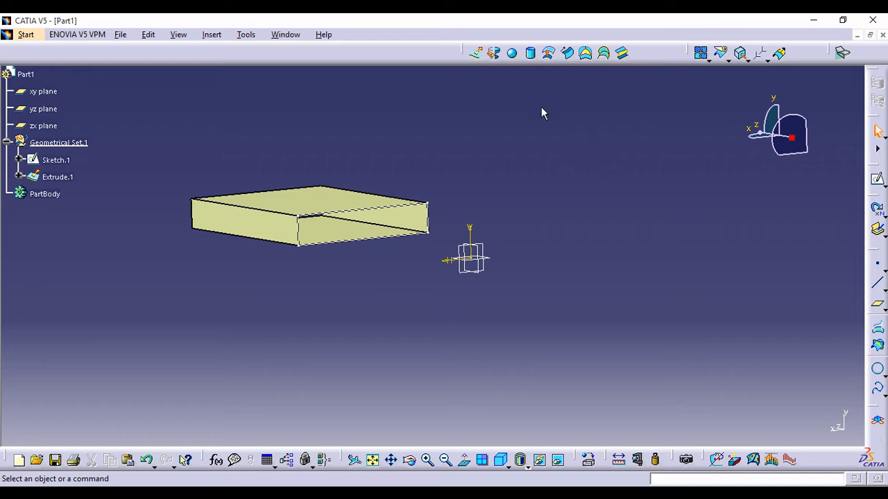
{"action": "left_click", "coordinate": [588, 56]}
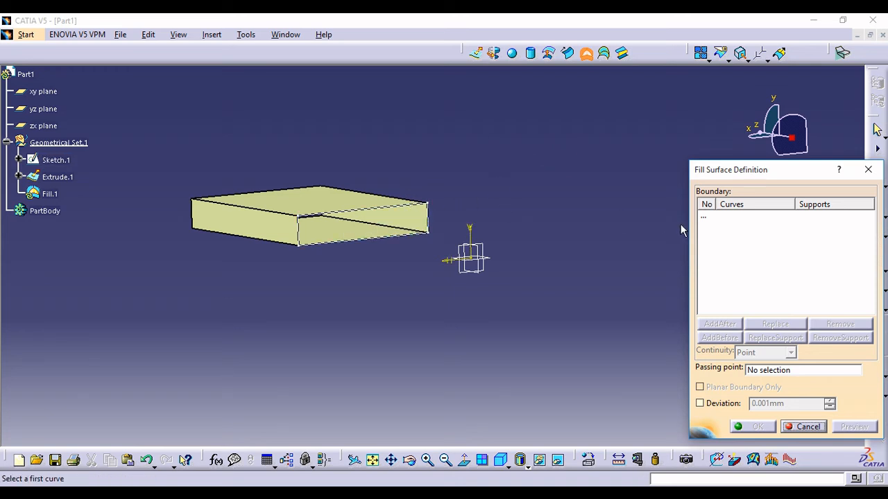
{"action": "left_click", "coordinate": [412, 211]}
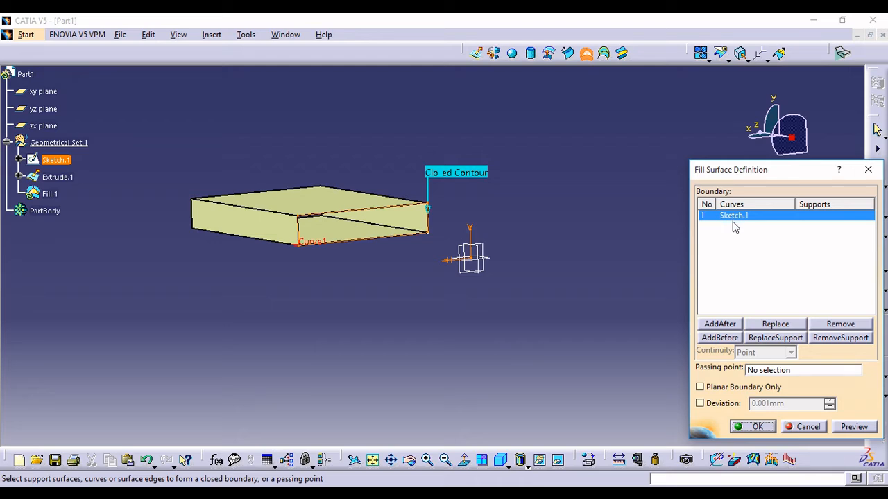
{"action": "left_click", "coordinate": [749, 427]}
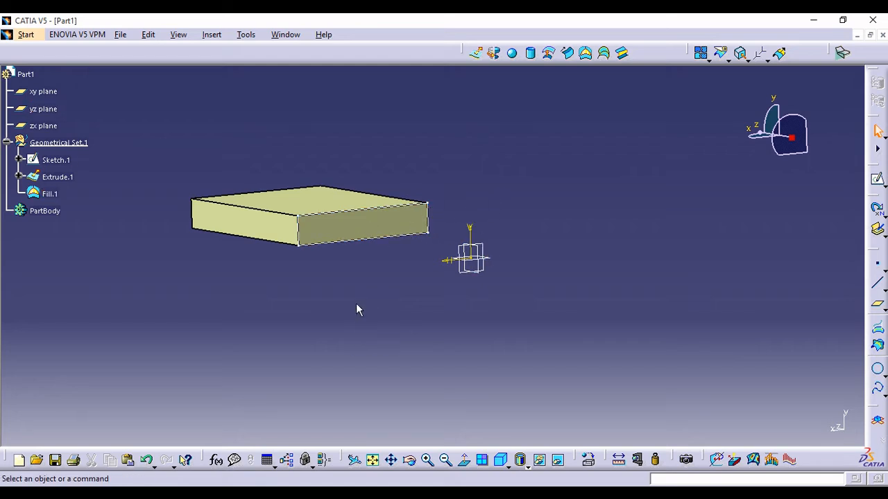
Try to fill the opposite open end of the box using only one long extrusion edge as boundary, and cancel the definition.
{"action": "middle_click_drag", "start_coordinate": [357, 309], "coordinate": [555, 281]}
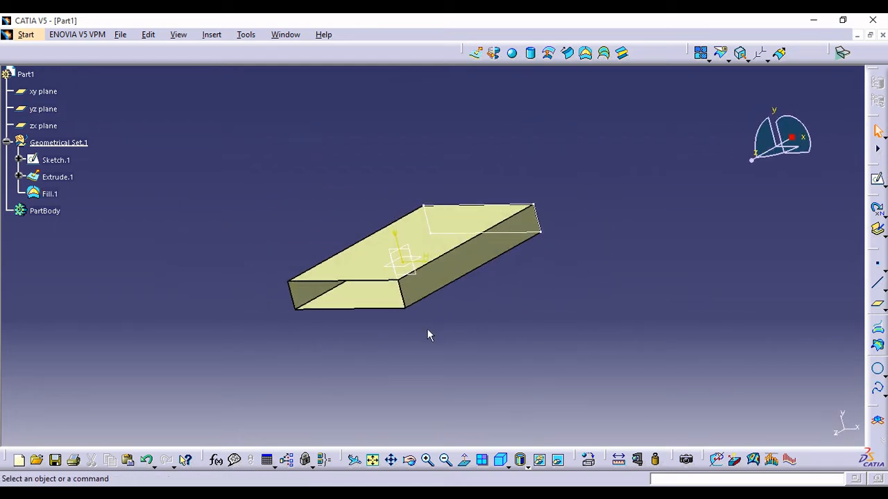
{"action": "middle_click_drag", "start_coordinate": [428, 335], "coordinate": [506, 199]}
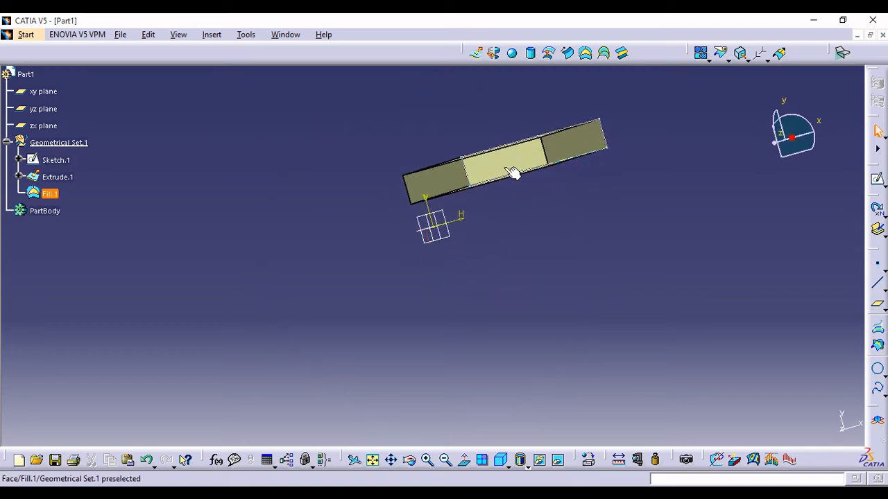
{"action": "middle_click_drag", "start_coordinate": [516, 236], "coordinate": [640, 243]}
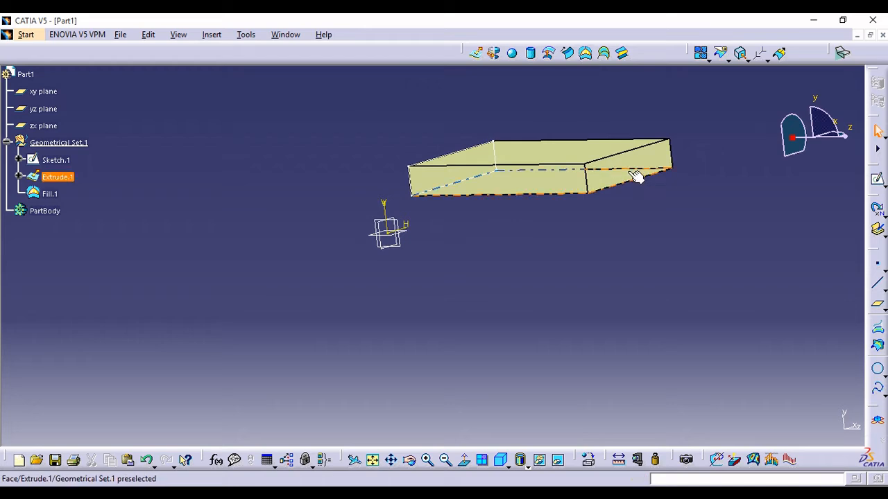
{"action": "left_click", "coordinate": [586, 54]}
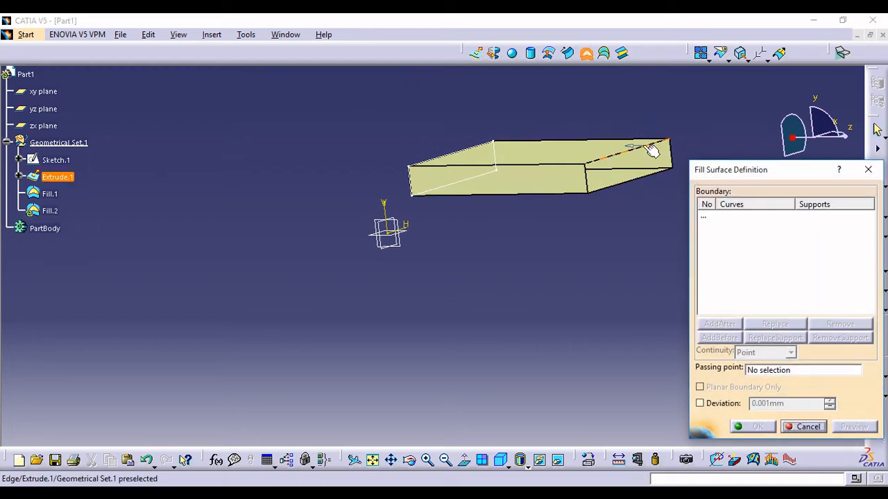
{"action": "left_click", "coordinate": [651, 150]}
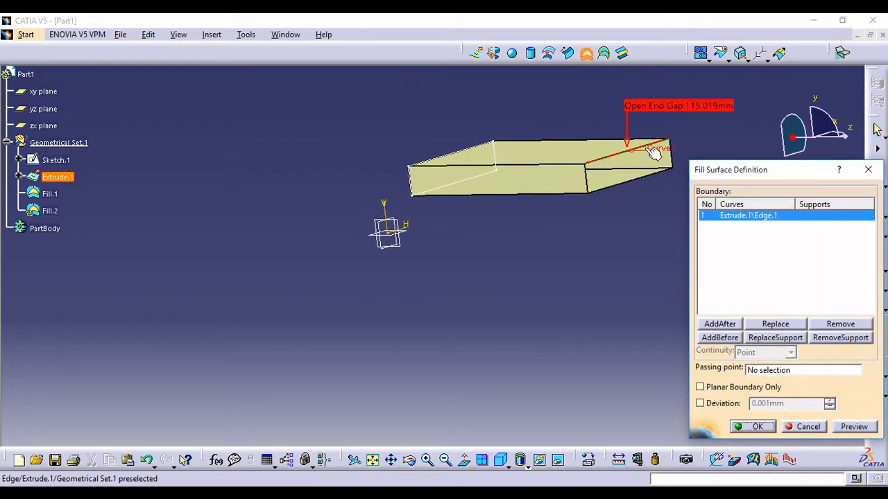
{"action": "left_click", "coordinate": [756, 426]}
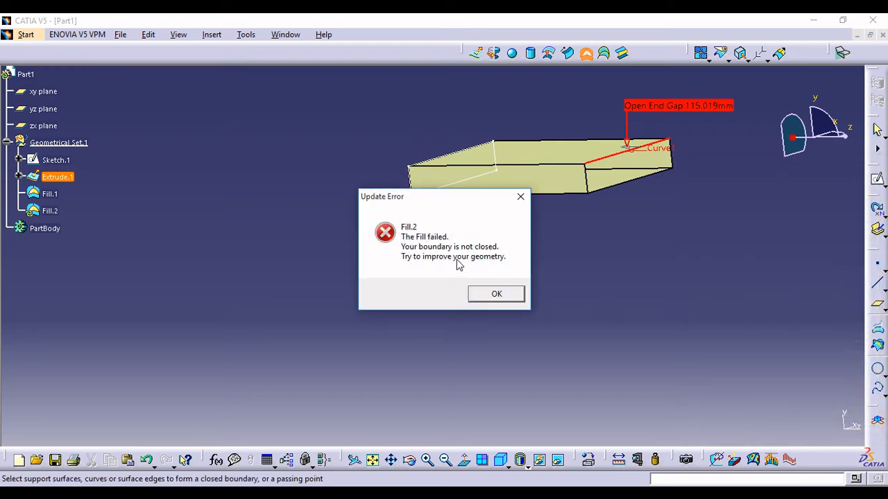
{"action": "left_click", "coordinate": [520, 196]}
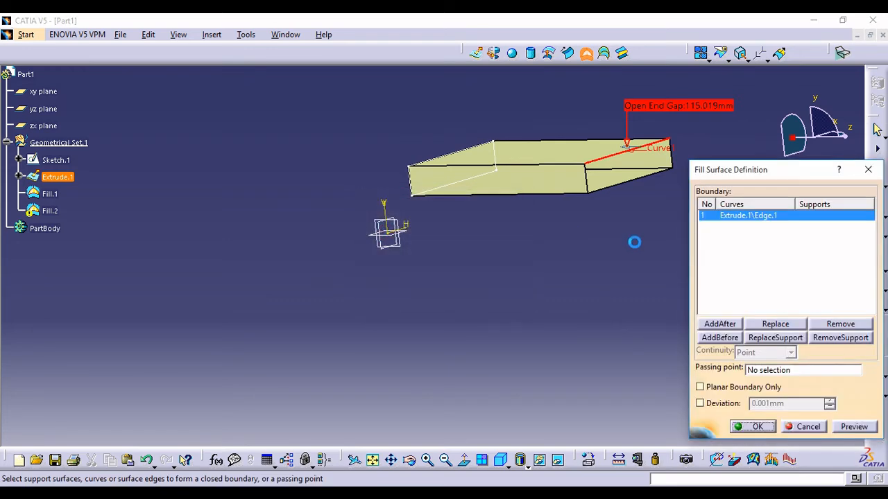
{"action": "right_click", "coordinate": [743, 225]}
{"action": "left_click", "coordinate": [815, 414]}
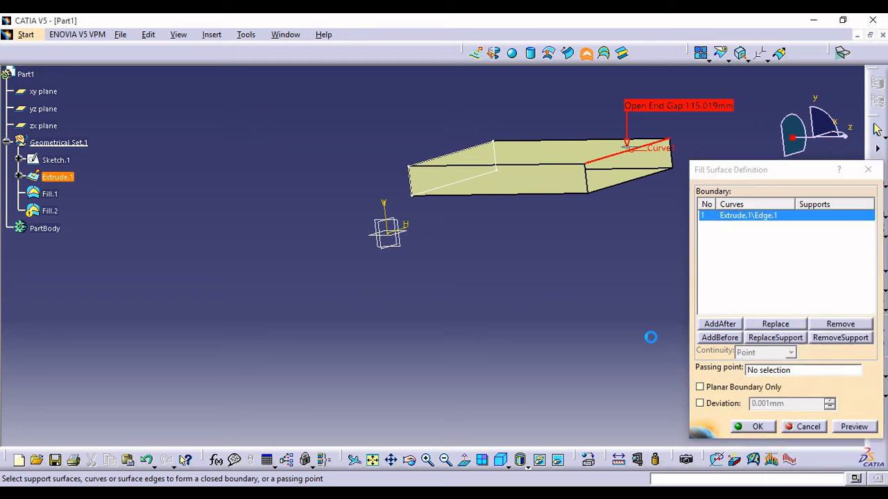
{"action": "left_click", "coordinate": [817, 431]}
Fill the remaining open end of the box using its four extrusion edges as boundary, and undo that fill.
{"action": "middle_click_drag", "start_coordinate": [686, 275], "coordinate": [649, 295]}
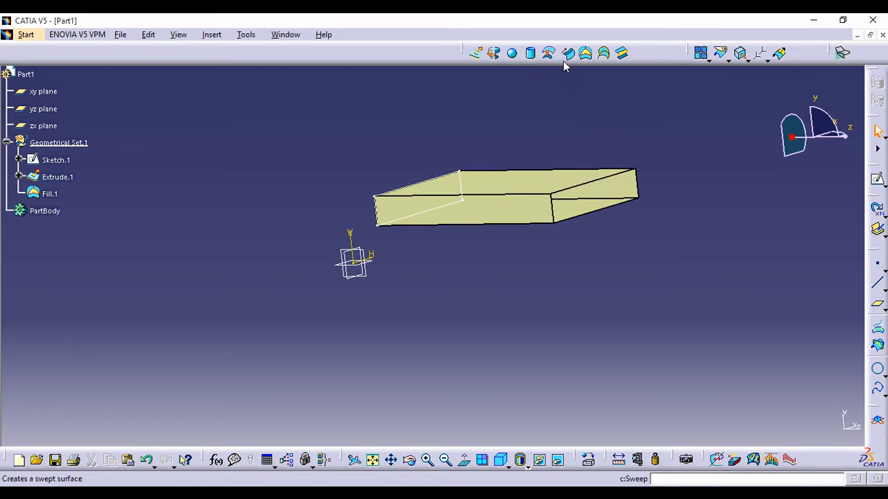
{"action": "left_click", "coordinate": [585, 53]}
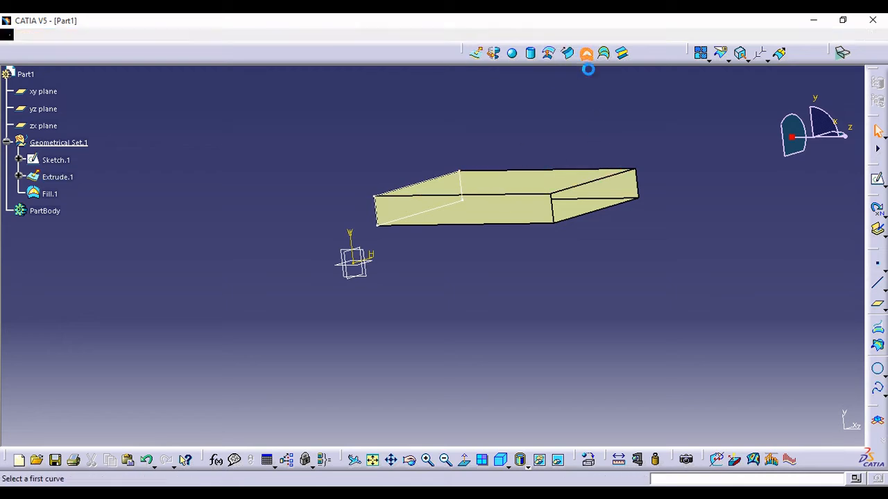
{"action": "left_click", "coordinate": [611, 208]}
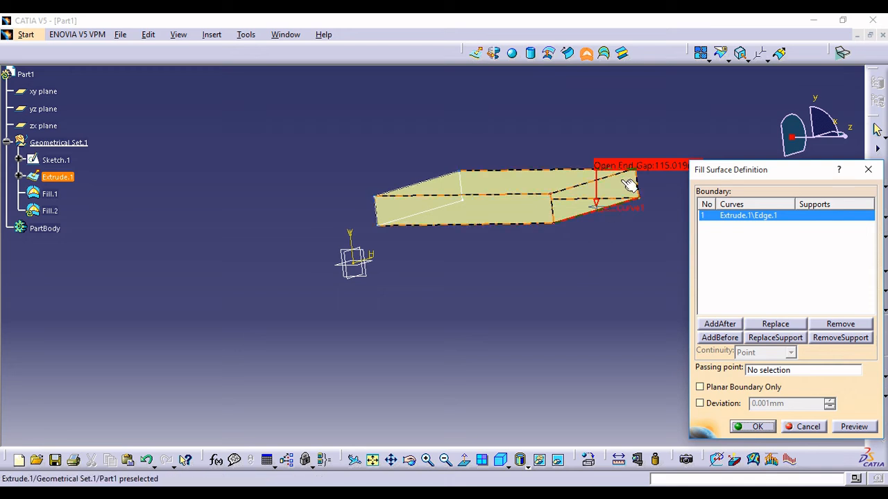
{"action": "left_click", "coordinate": [552, 201]}
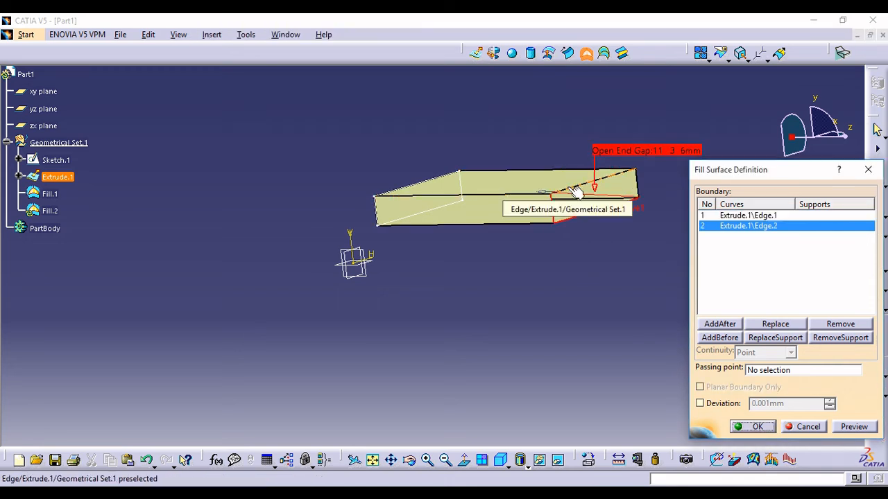
{"action": "left_click", "coordinate": [584, 191]}
{"action": "left_click", "coordinate": [639, 188]}
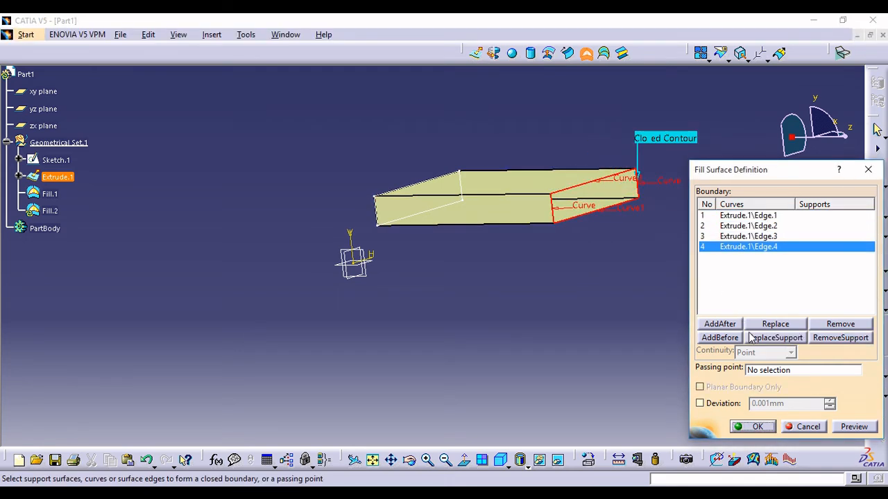
{"action": "left_click", "coordinate": [758, 427]}
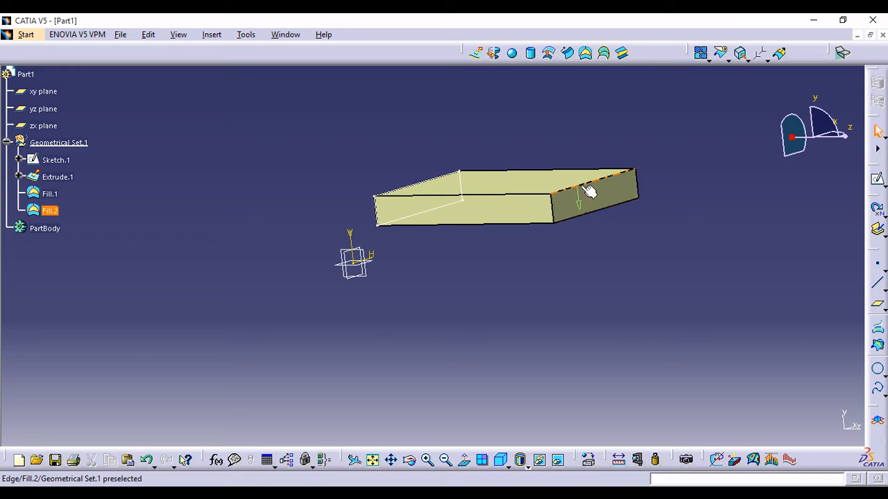
{"action": "key", "text": "ctrl+z"}
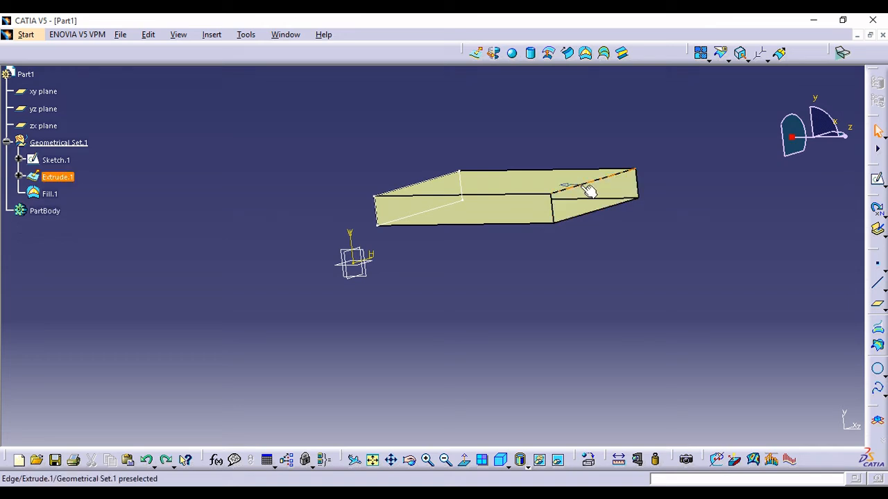
Close the remaining open end of the box with a Fill surface bounded by the four extrusion edges at that end.
{"action": "left_click", "coordinate": [586, 53]}
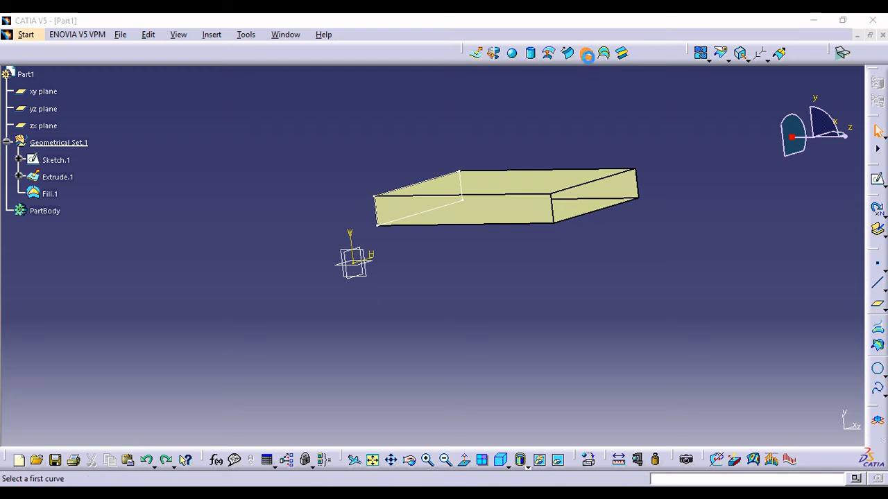
{"action": "left_click", "coordinate": [599, 182]}
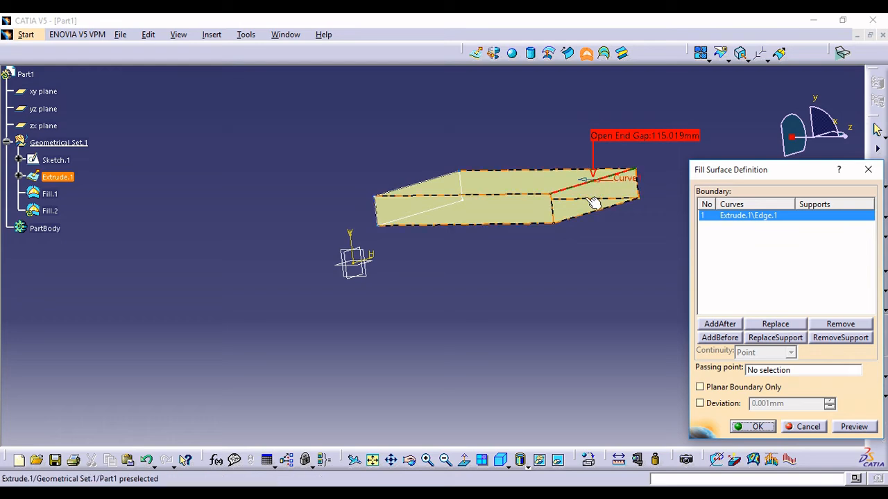
{"action": "left_click", "coordinate": [559, 216]}
{"action": "left_click", "coordinate": [567, 215]}
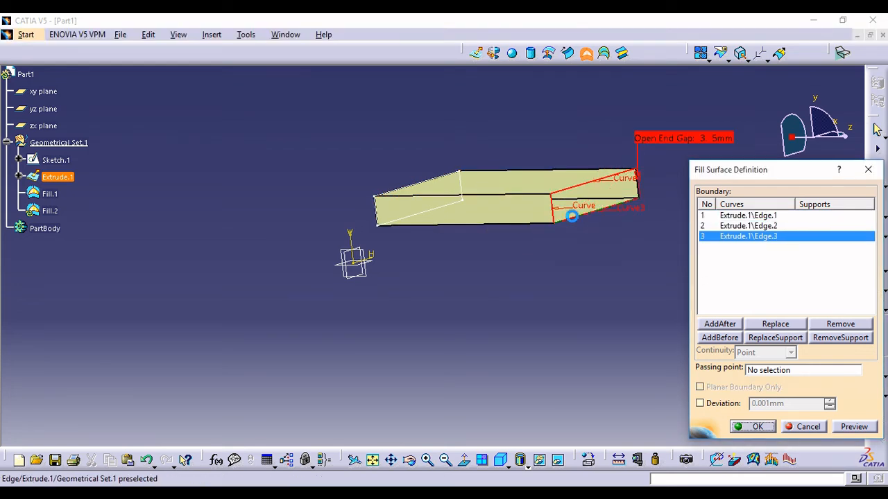
{"action": "left_click", "coordinate": [644, 189]}
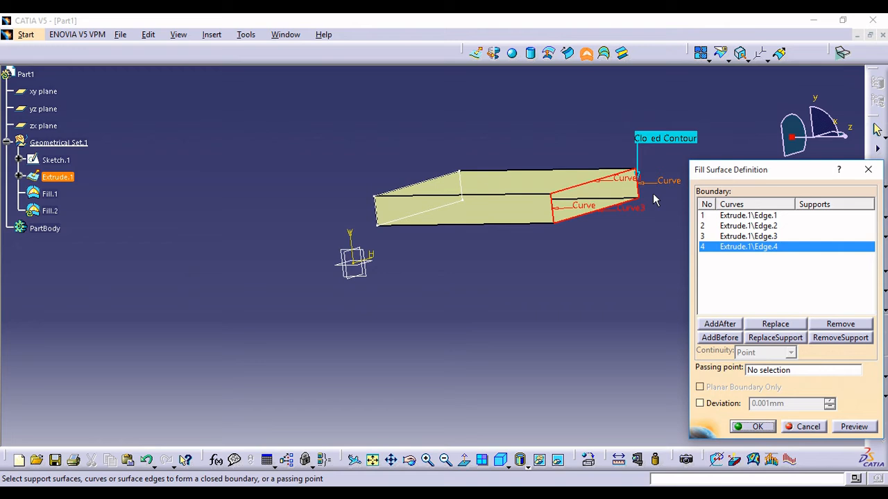
{"action": "left_click", "coordinate": [751, 427]}
{"action": "middle_click_drag", "start_coordinate": [564, 342], "coordinate": [562, 248]}
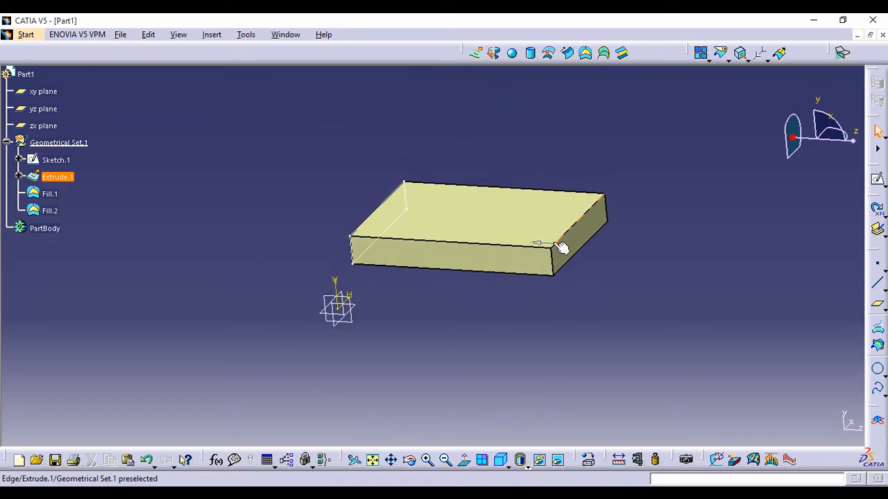
{"action": "mouse_move", "coordinate": [342, 232]}
{"action": "middle_mouse_down"}
{"action": "mouse_move", "coordinate": [327, 230]}
{"action": "mouse_move", "coordinate": [384, 234]}
{"action": "middle_mouse_up"}
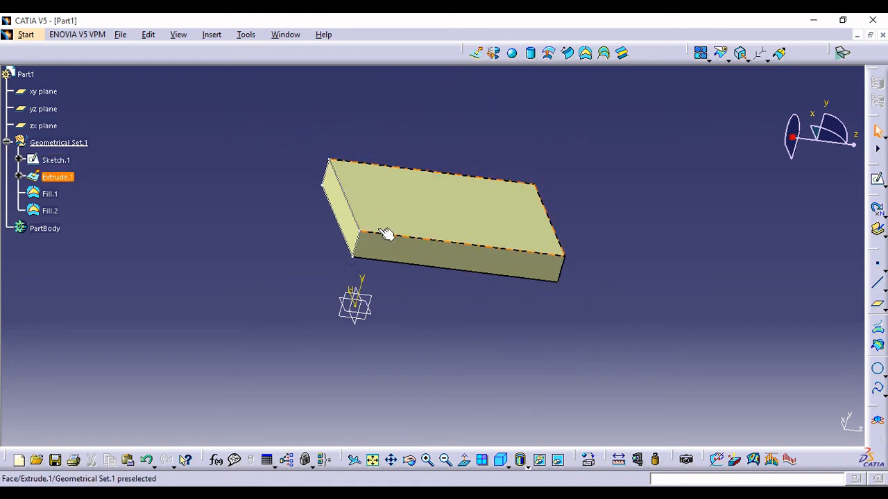
{"action": "middle_click_drag", "start_coordinate": [597, 206], "coordinate": [520, 230]}
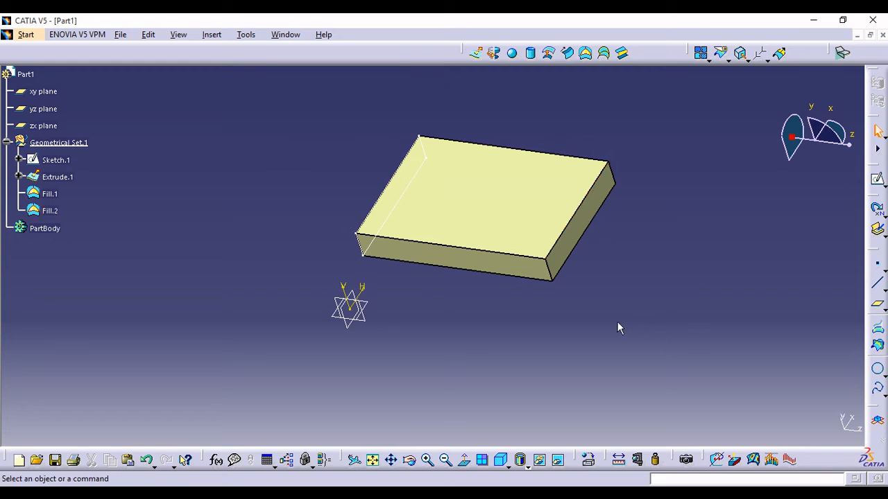
{"action": "middle_click_drag", "start_coordinate": [421, 322], "coordinate": [559, 247]}
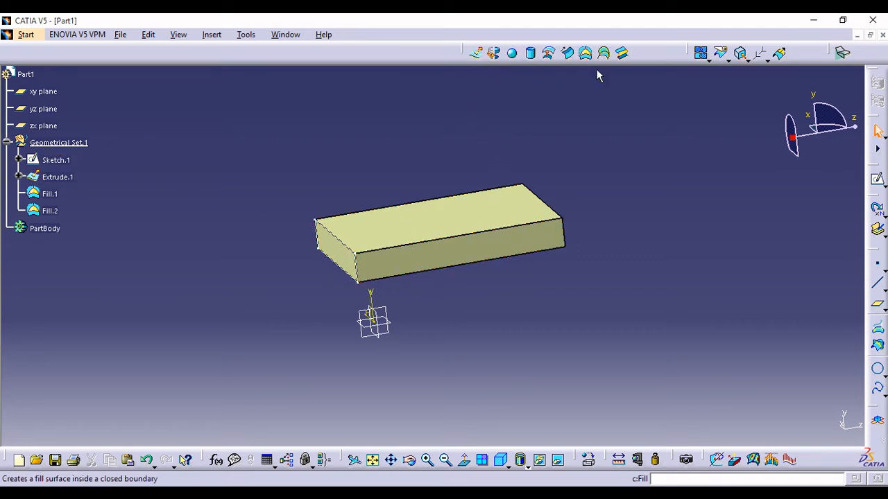
Delete the geometrical set containing the box surfaces, leaving the part without surface geometry.
{"action": "right_click", "coordinate": [59, 143]}
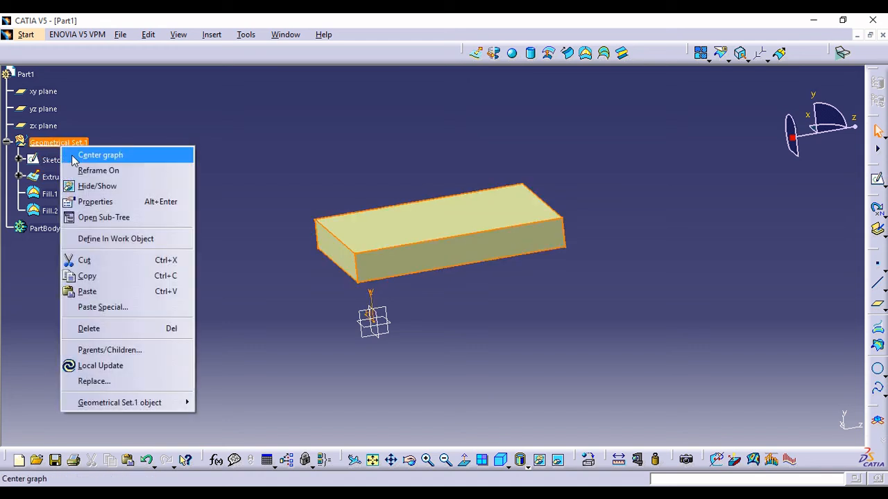
{"action": "left_click", "coordinate": [122, 328]}
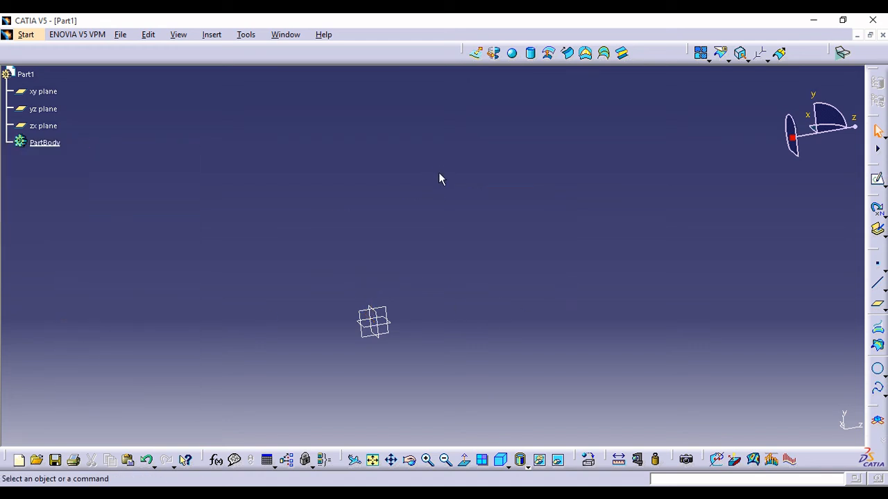
{"action": "left_click", "coordinate": [496, 60]}
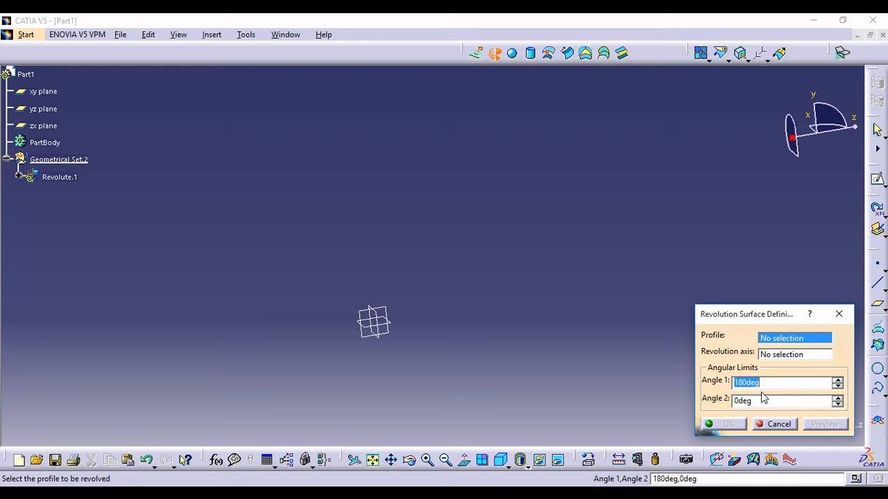
{"action": "left_click", "coordinate": [839, 314]}
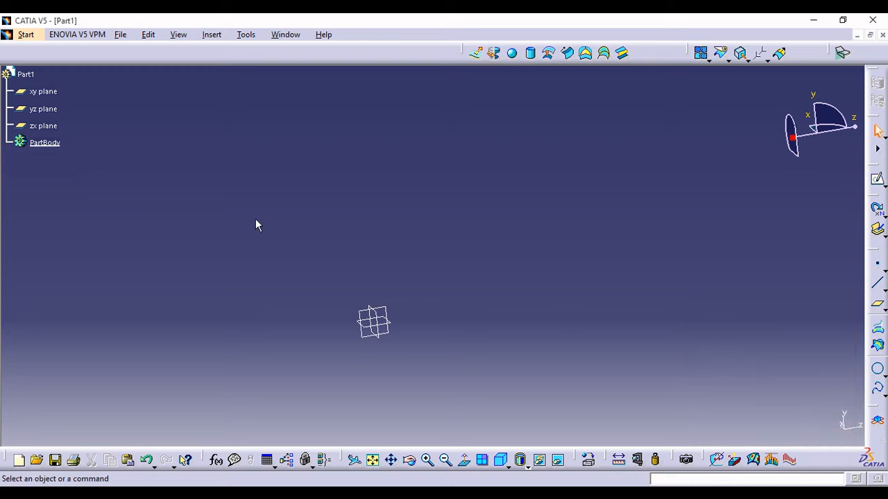
Start a sketch on the xy plane and draw a vertical axis line along the V axis through the origin.
{"action": "left_click", "coordinate": [51, 94]}
{"action": "left_click", "coordinate": [878, 180]}
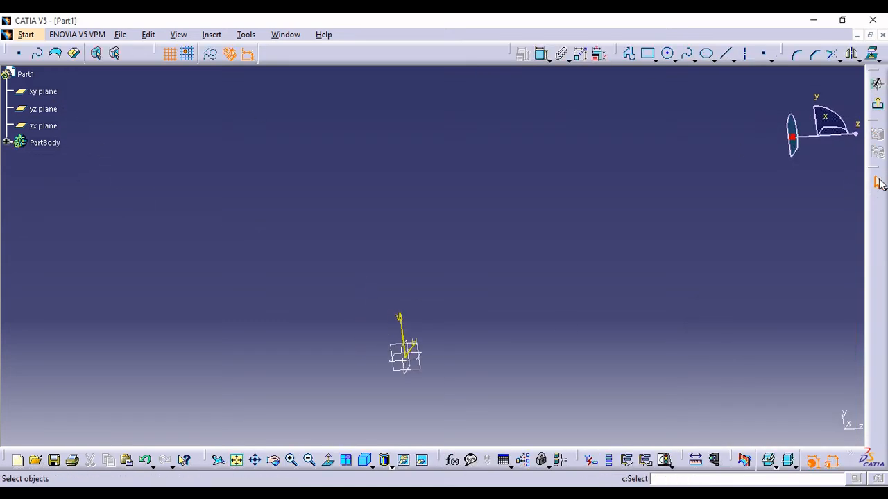
{"action": "left_click", "coordinate": [219, 461]}
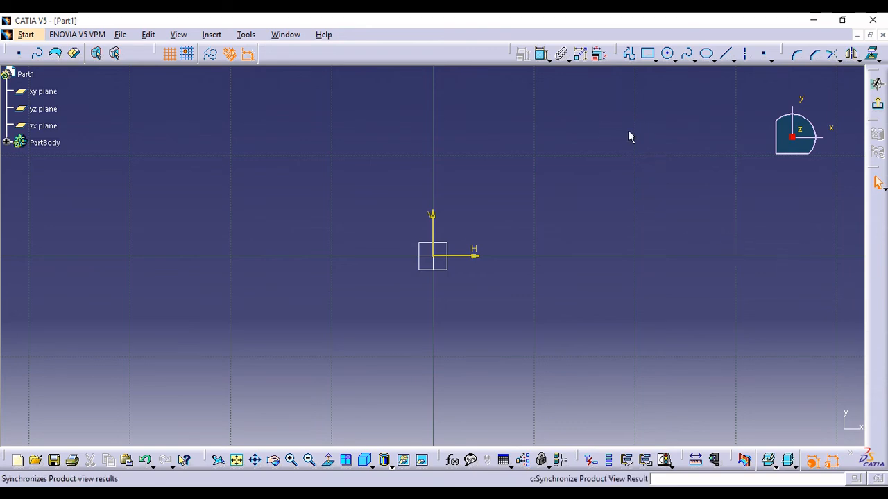
{"action": "middle_click_drag", "start_coordinate": [627, 130], "coordinate": [608, 164]}
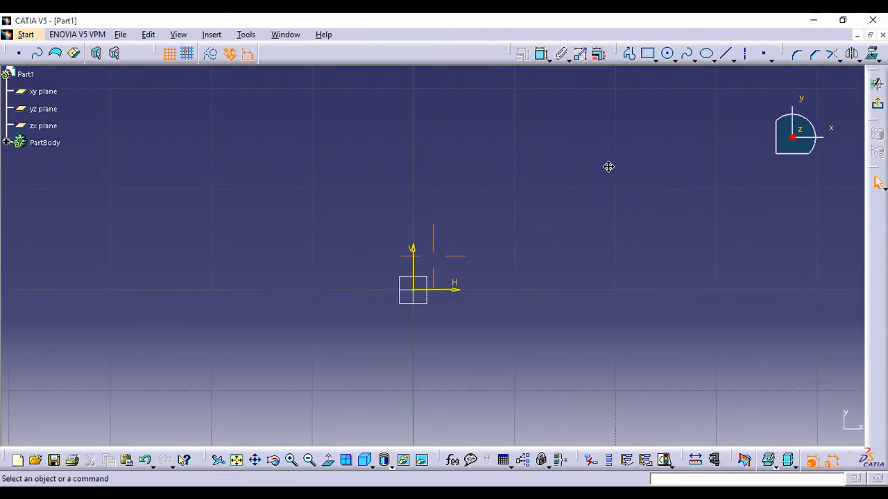
{"action": "left_click", "coordinate": [746, 56]}
{"action": "left_click", "coordinate": [416, 92]}
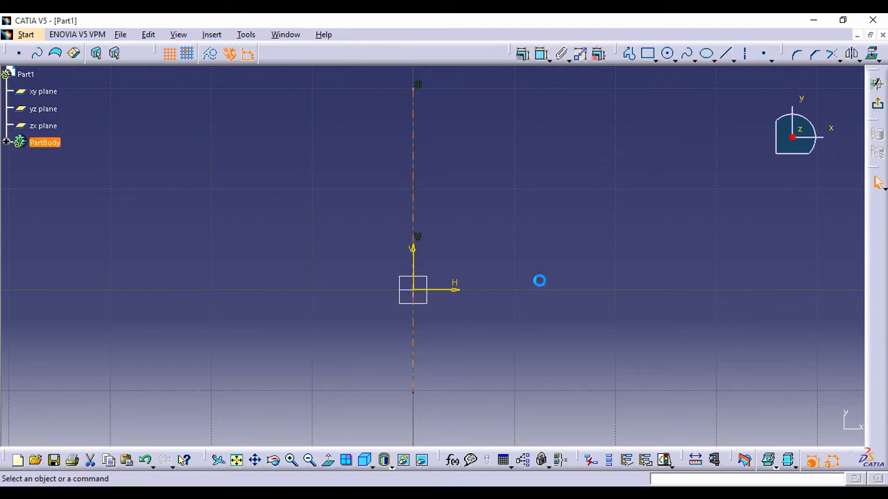
Sketch an open vase-like profile from the axis with a horizontal top line, short inward slant, outward-bulging arc and horizontal bottom line, and exit the sketch.
{"action": "left_click", "coordinate": [629, 54]}
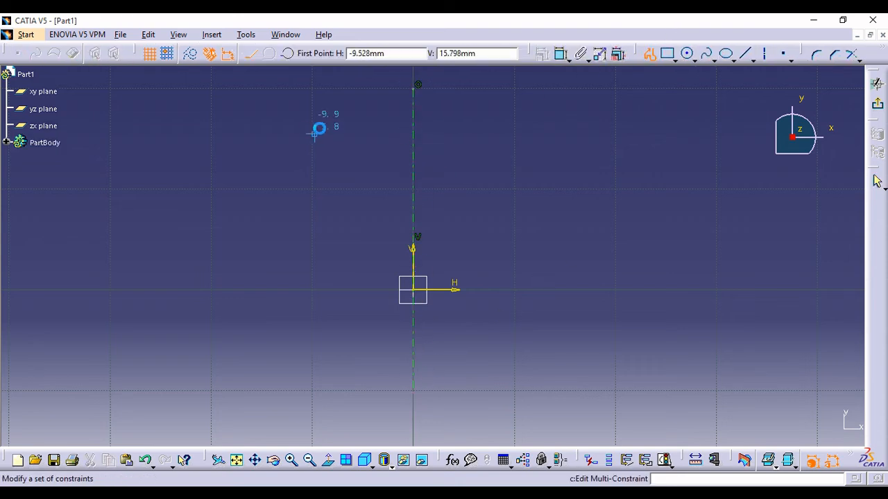
{"action": "left_click", "coordinate": [415, 99]}
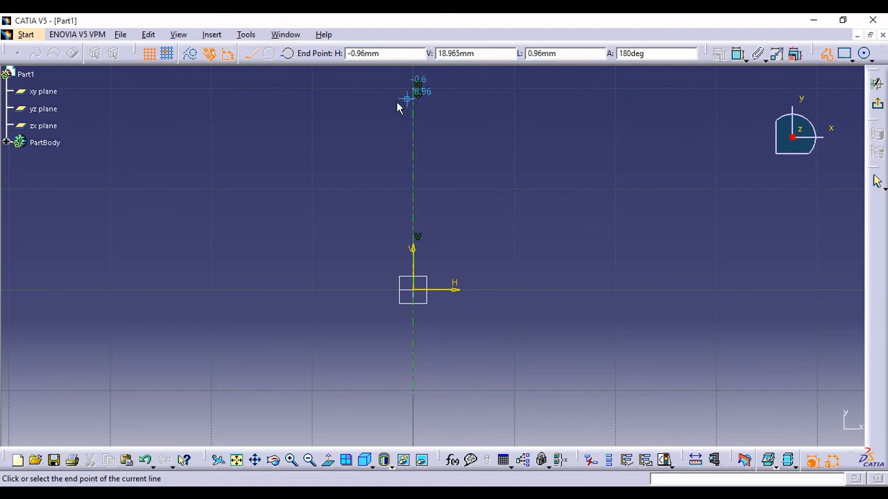
{"action": "left_click", "coordinate": [346, 99]}
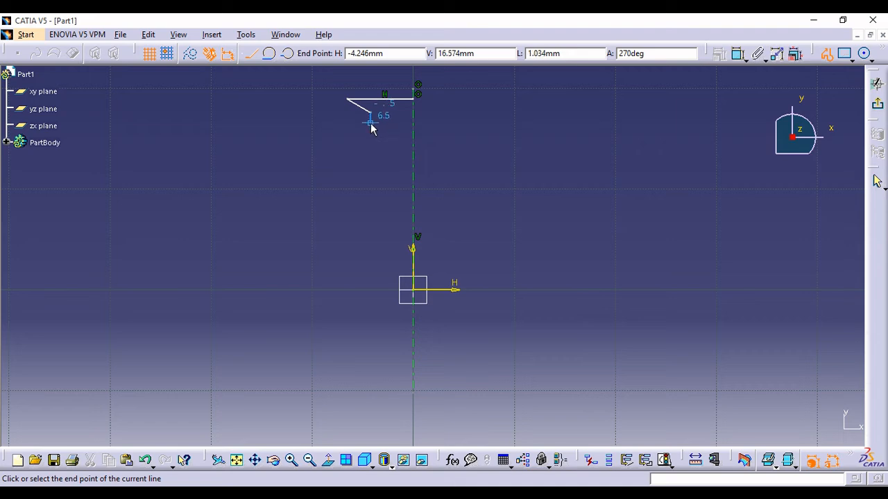
{"action": "left_click", "coordinate": [370, 114]}
{"action": "left_click", "coordinate": [288, 53]}
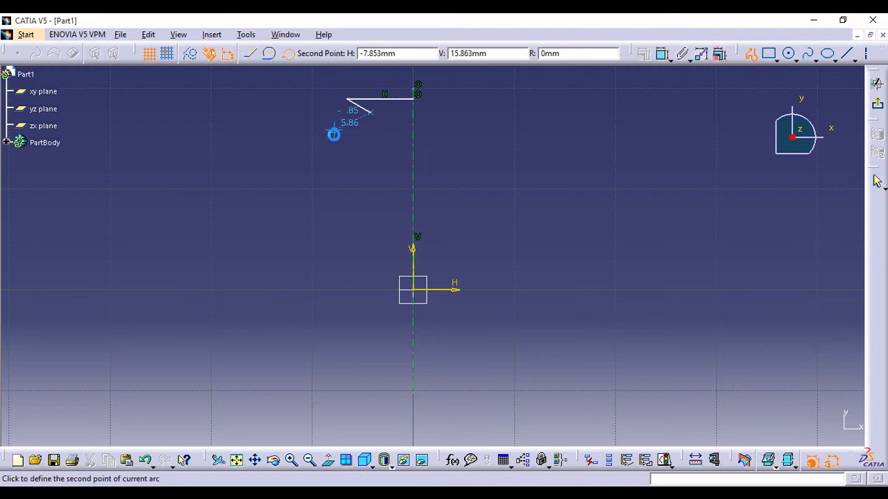
{"action": "left_click", "coordinate": [339, 201]}
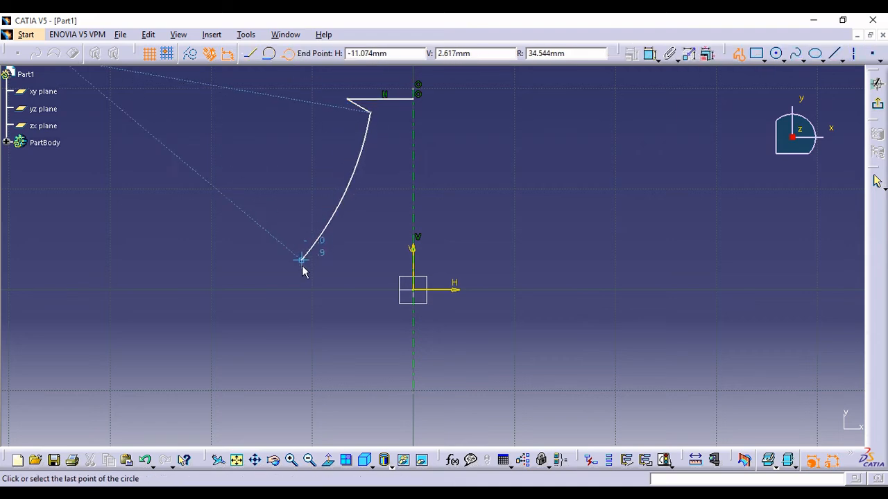
{"action": "left_click", "coordinate": [361, 336]}
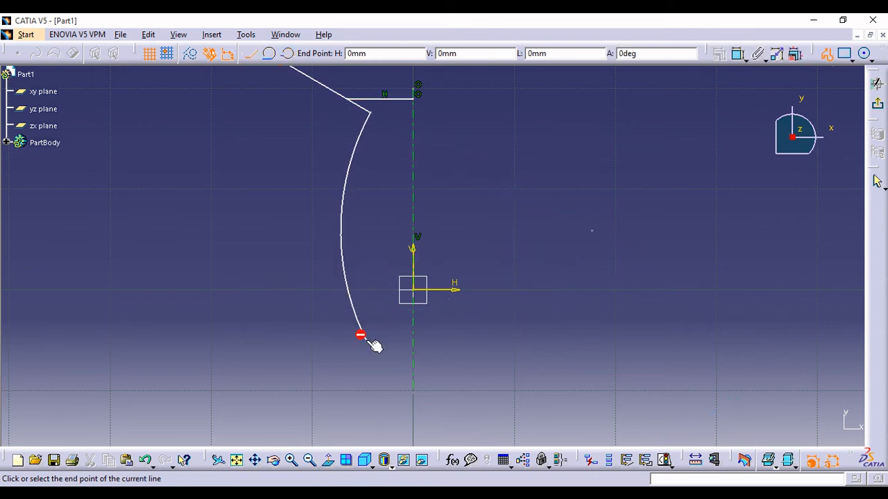
{"action": "left_click", "coordinate": [415, 339]}
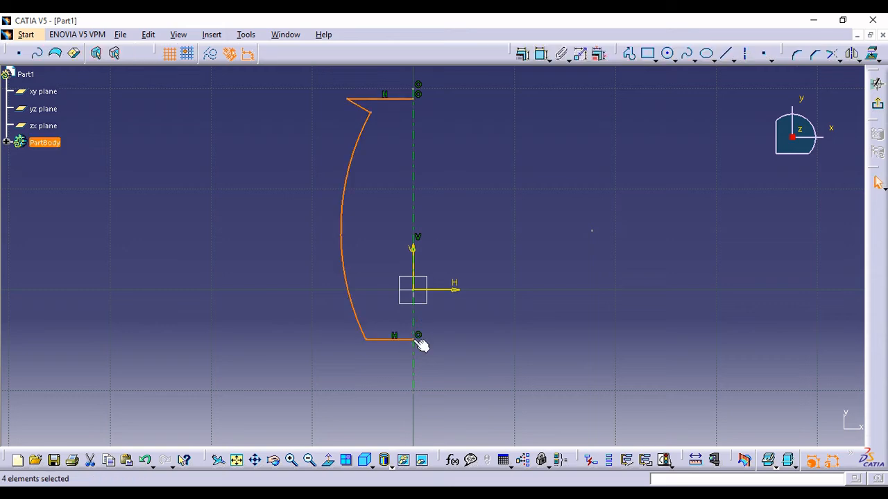
{"action": "left_click", "coordinate": [512, 354]}
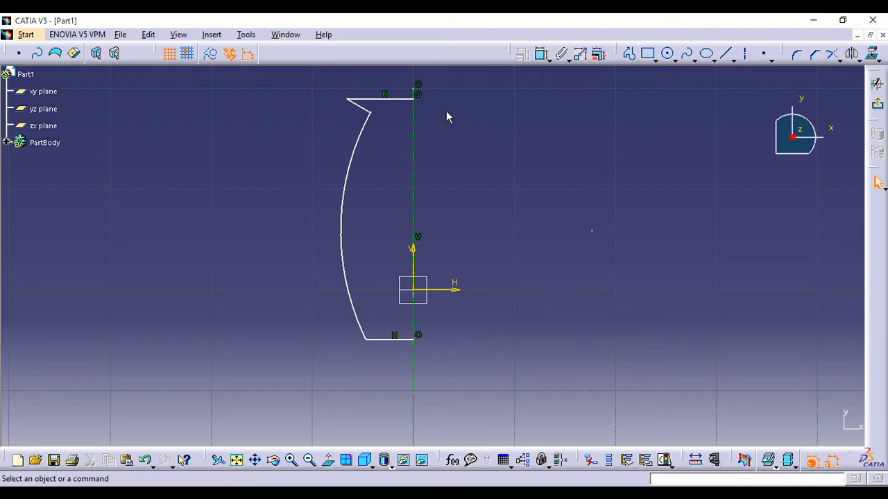
{"action": "left_click", "coordinate": [877, 103]}
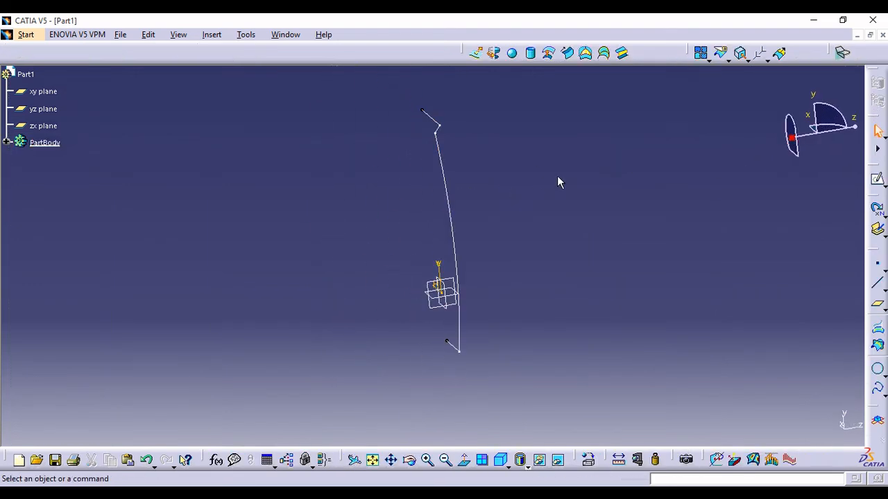
Try revolving the profile into a surface about its sketch axis with Angle 1 stretched to 199° and Angle 2 to 146°, and cancel the definition.
{"action": "left_click", "coordinate": [494, 53]}
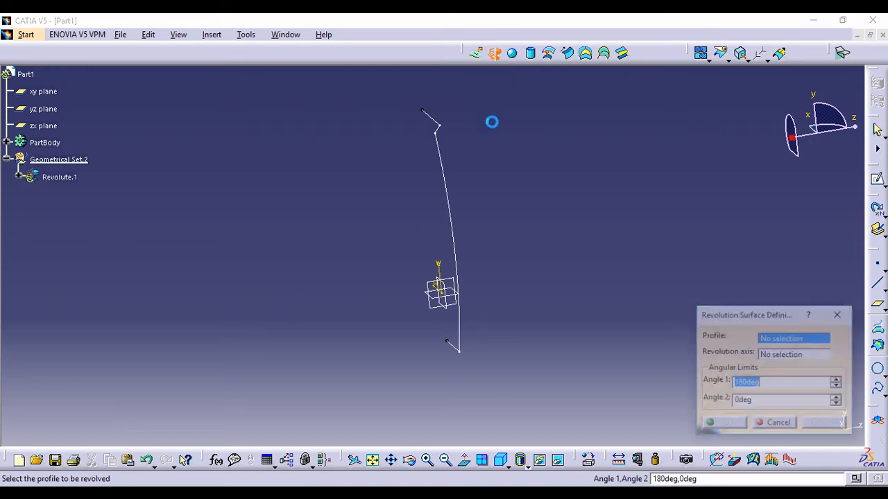
{"action": "left_click", "coordinate": [452, 192]}
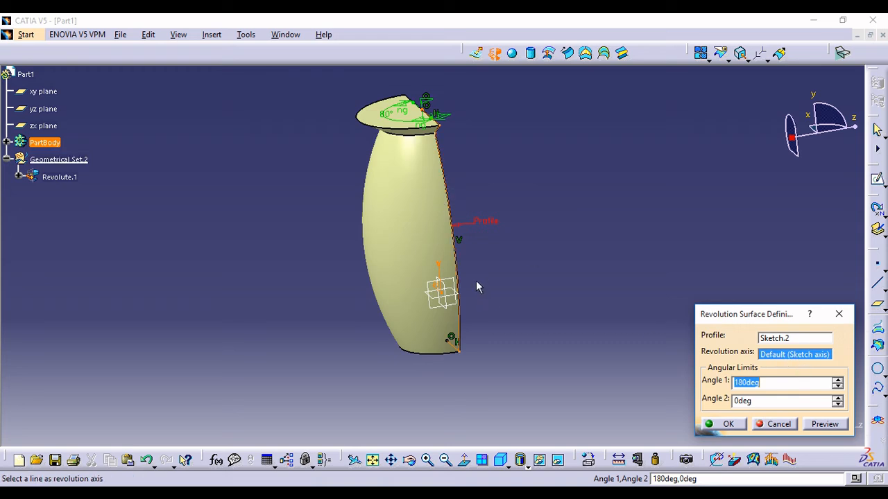
{"action": "middle_click_drag", "start_coordinate": [478, 288], "coordinate": [416, 303]}
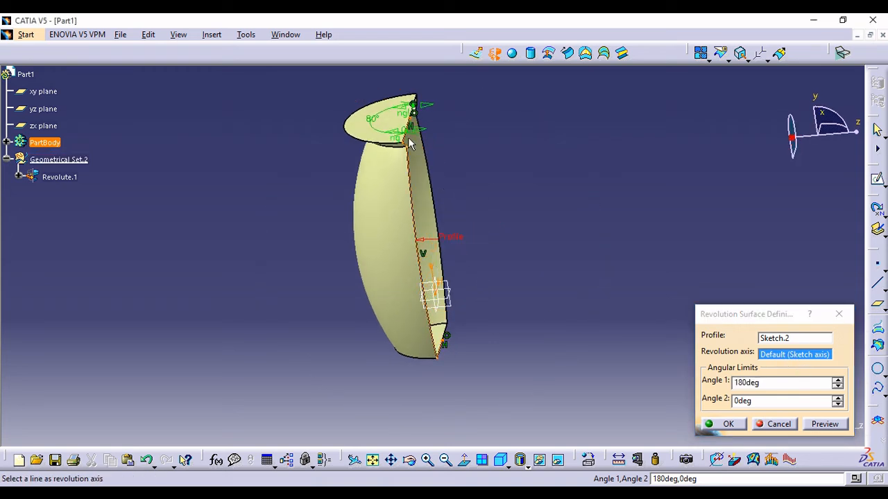
{"action": "left_click_drag", "start_coordinate": [420, 139], "coordinate": [437, 129]}
{"action": "left_click", "coordinate": [754, 401]}
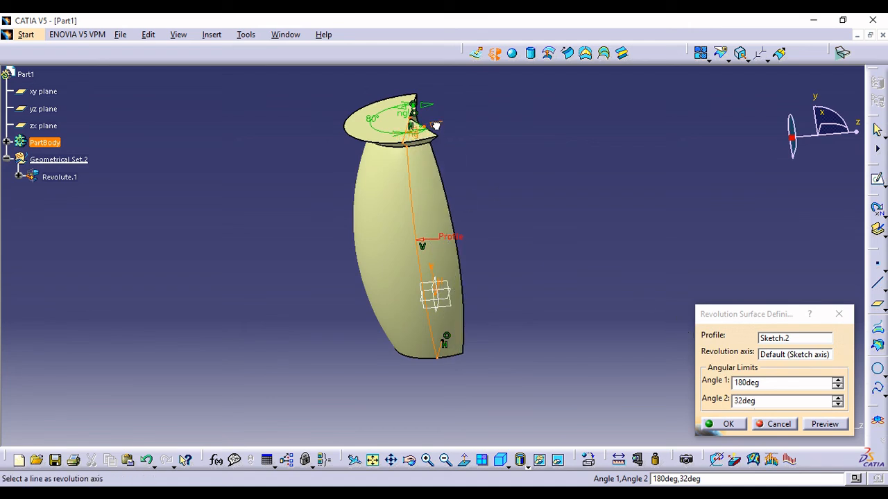
{"action": "left_click_drag", "start_coordinate": [434, 131], "coordinate": [442, 104]}
{"action": "middle_click_drag", "start_coordinate": [561, 202], "coordinate": [318, 247]}
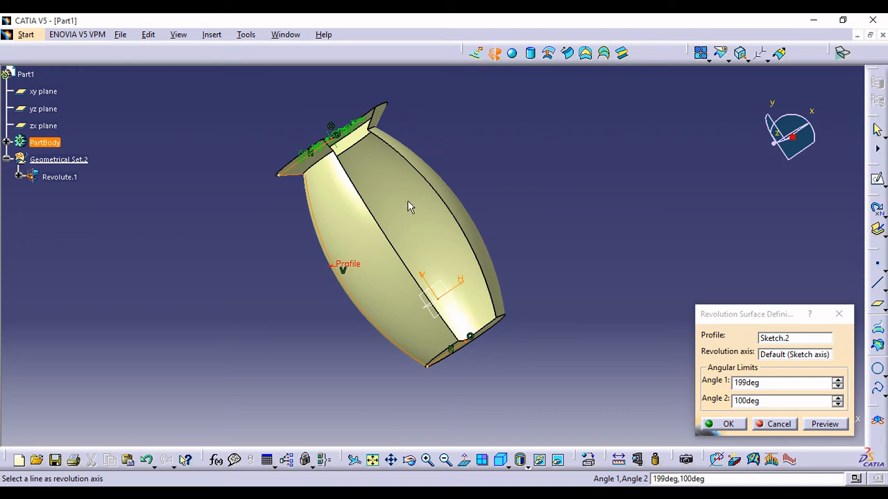
{"action": "middle_click_drag", "start_coordinate": [382, 201], "coordinate": [496, 313]}
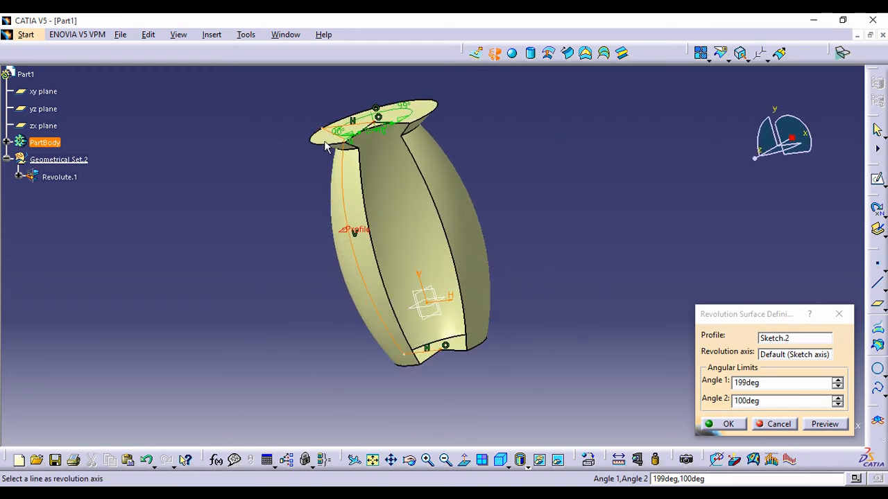
{"action": "left_click_drag", "start_coordinate": [349, 144], "coordinate": [366, 142]}
{"action": "middle_click_drag", "start_coordinate": [511, 147], "coordinate": [420, 228]}
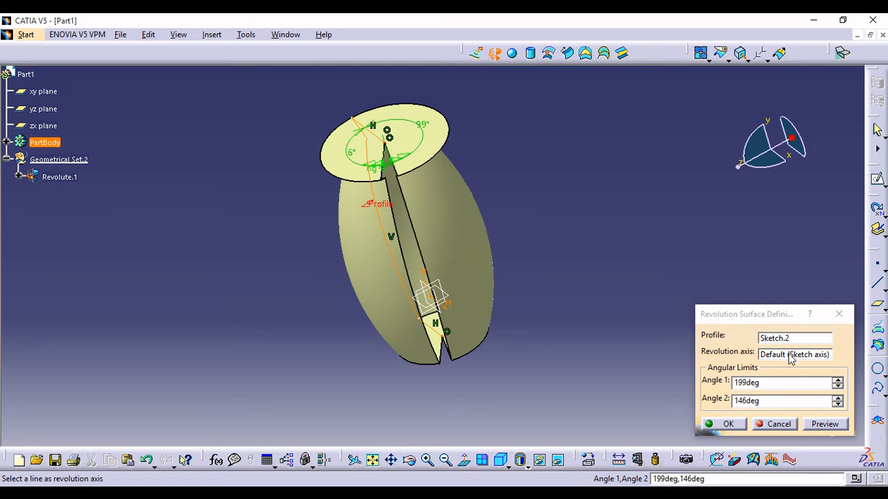
{"action": "left_click", "coordinate": [778, 425]}
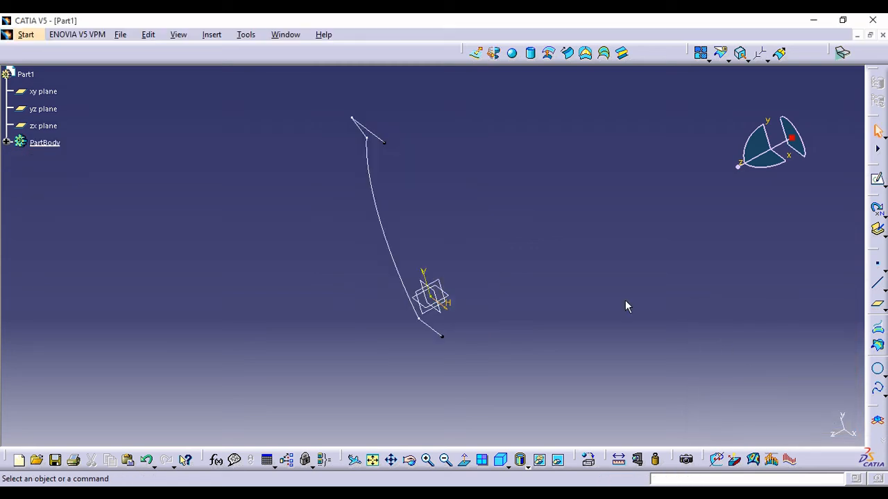
Start a sphere surface centred on the free endpoint of the profile's bottom line and set its radius to 9 mm.
{"action": "middle_click_drag", "start_coordinate": [492, 269], "coordinate": [563, 199]}
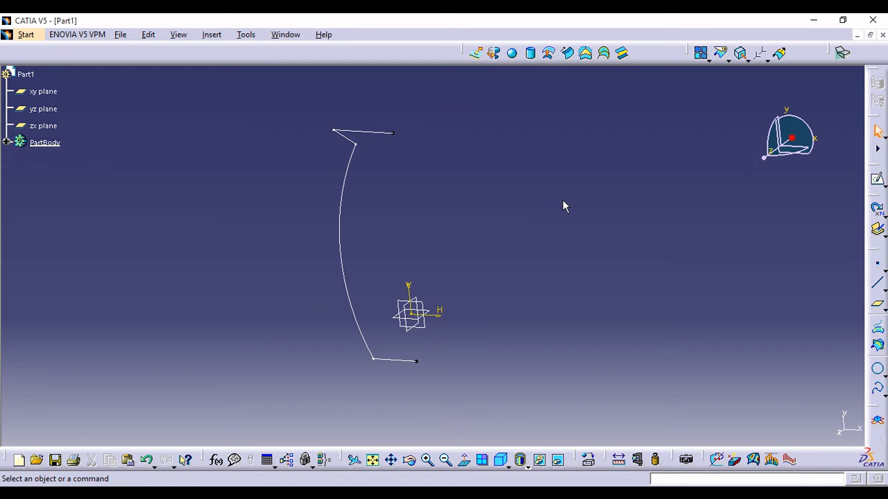
{"action": "left_click", "coordinate": [514, 53]}
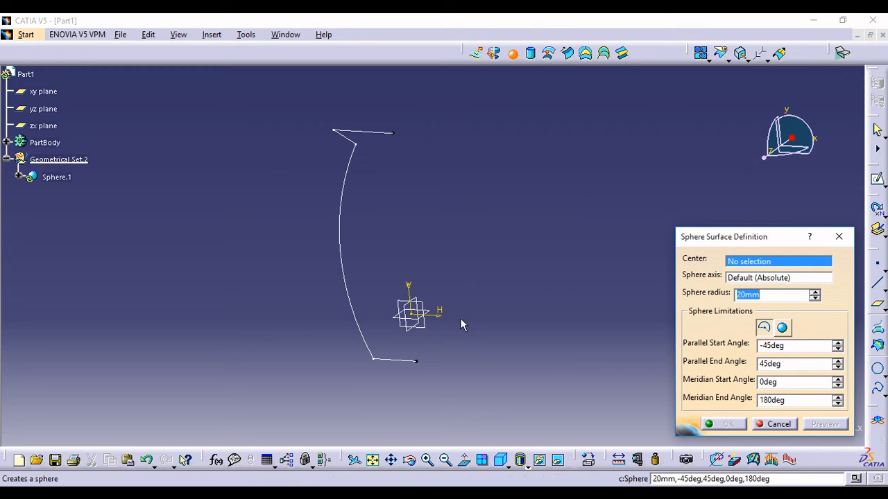
{"action": "left_click", "coordinate": [418, 362]}
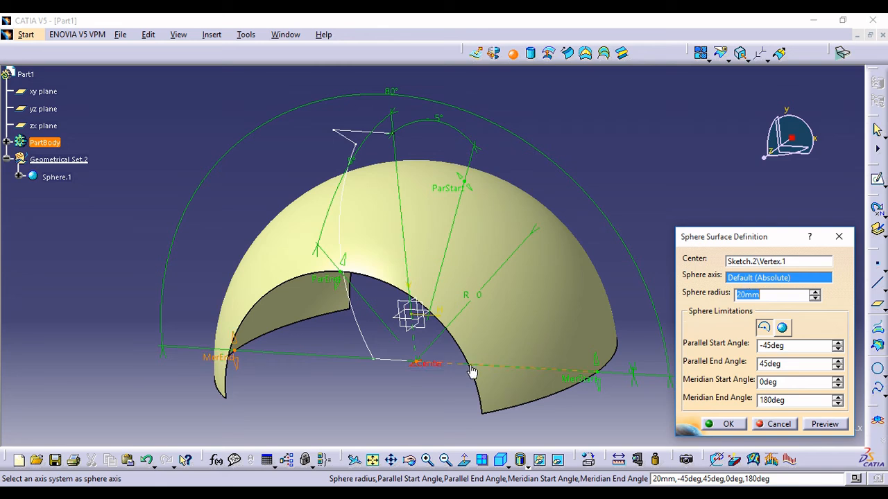
{"action": "left_click", "coordinate": [814, 298]}
{"action": "left_click", "coordinate": [814, 298]}
{"action": "left_click", "coordinate": [814, 298]}
{"action": "left_click", "coordinate": [814, 298]}
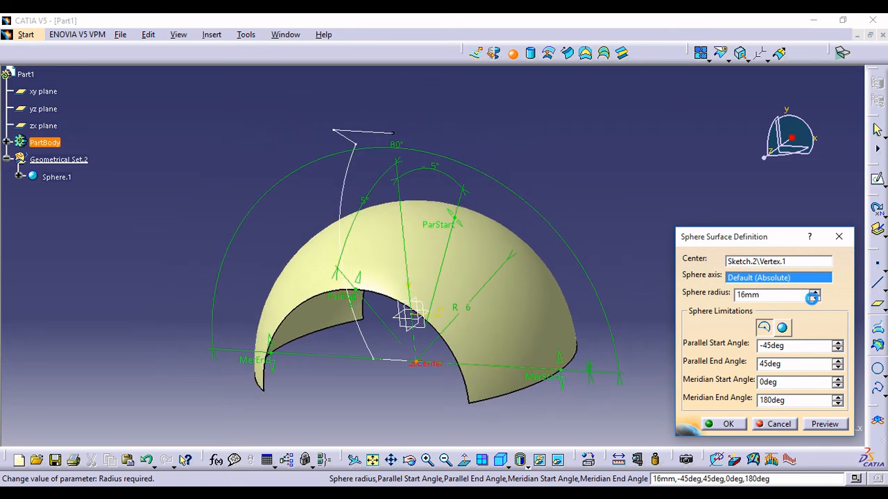
{"action": "left_click", "coordinate": [813, 298]}
{"action": "left_click", "coordinate": [813, 298]}
{"action": "left_click", "coordinate": [813, 299]}
{"action": "left_click", "coordinate": [813, 299]}
{"action": "left_click", "coordinate": [813, 299]}
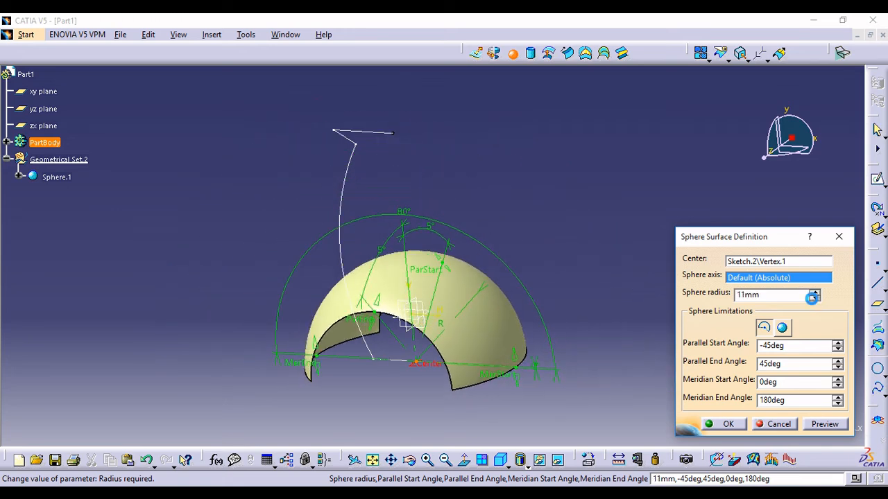
{"action": "left_click", "coordinate": [812, 298]}
{"action": "left_click", "coordinate": [813, 298]}
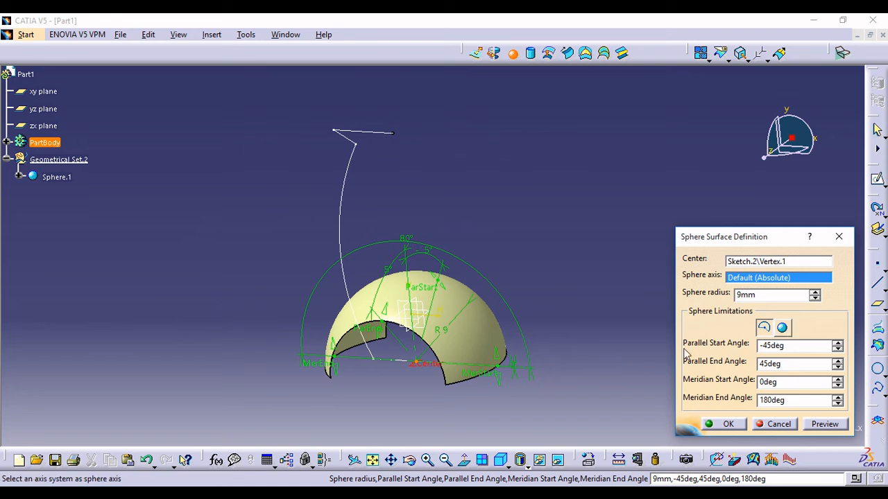
Try a Meridian Start Angle of 5° on the sphere surface and reduce it to 2°.
{"action": "middle_click_drag", "start_coordinate": [496, 293], "coordinate": [534, 300]}
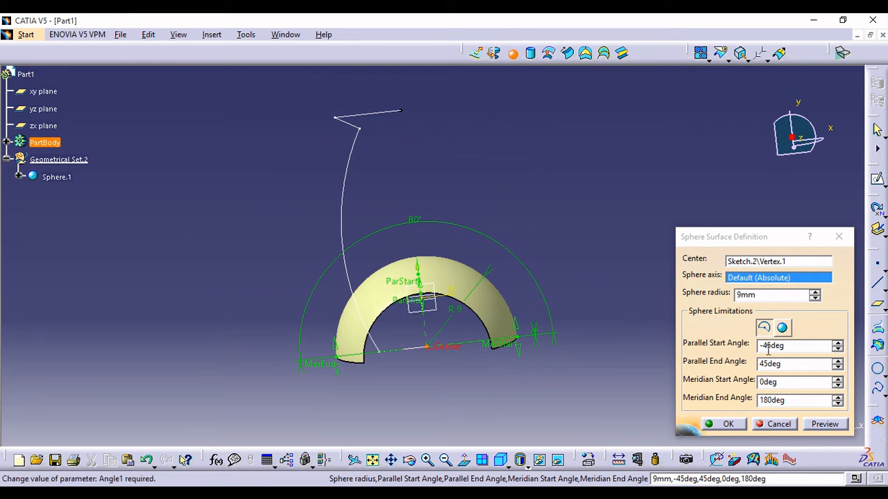
{"action": "left_click", "coordinate": [837, 378]}
{"action": "left_click", "coordinate": [837, 378]}
{"action": "left_click", "coordinate": [836, 379]}
{"action": "left_click", "coordinate": [836, 379]}
{"action": "left_click", "coordinate": [836, 379]}
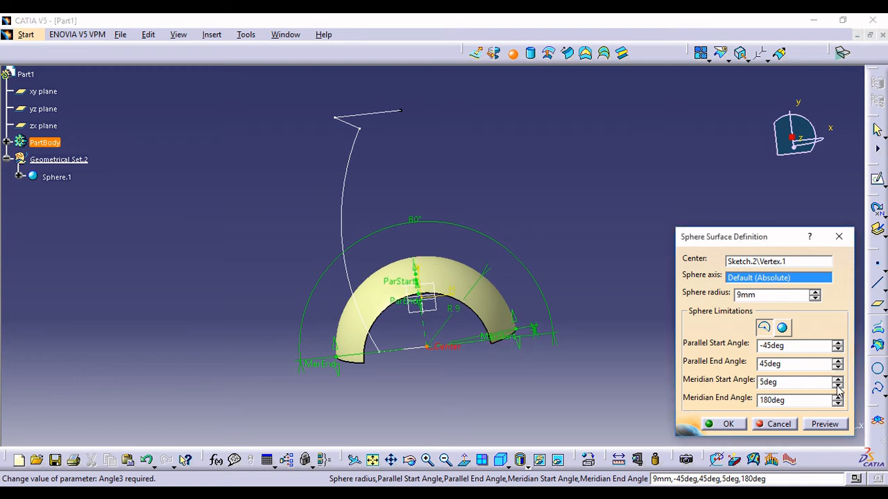
{"action": "left_click", "coordinate": [838, 385]}
{"action": "left_click", "coordinate": [838, 386]}
{"action": "left_click", "coordinate": [838, 386]}
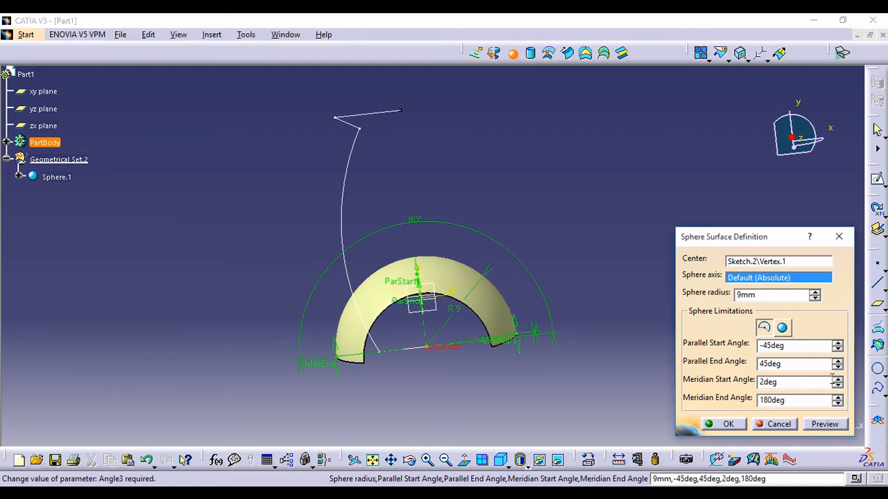
Try the complete-sphere limitation, return the sphere to angular limits, and cancel its definition without creating an axis system.
{"action": "left_click", "coordinate": [783, 329]}
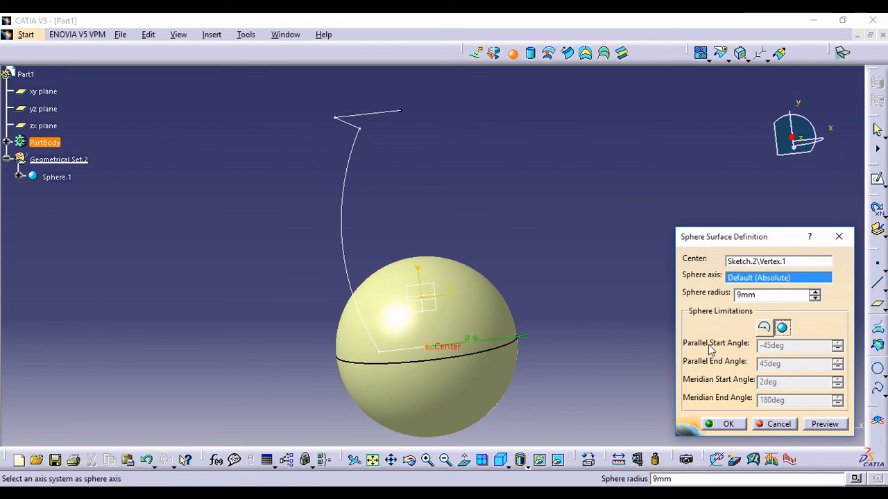
{"action": "left_click", "coordinate": [764, 329]}
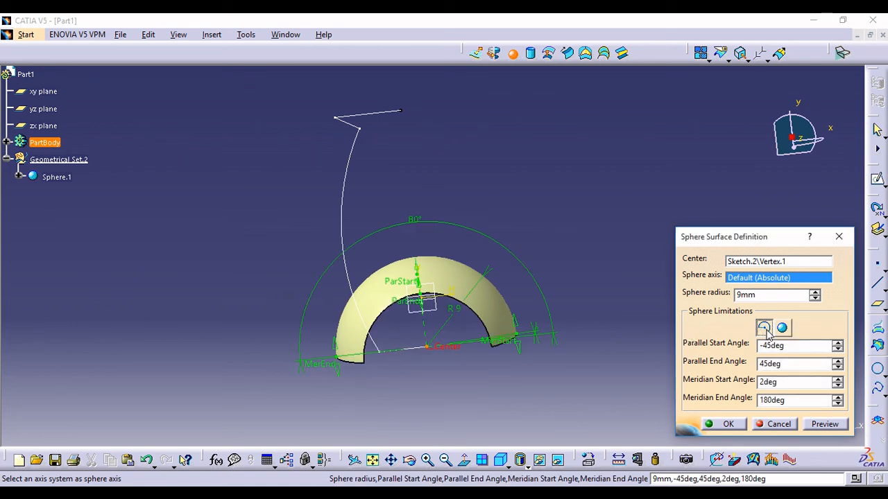
{"action": "right_click", "coordinate": [761, 280]}
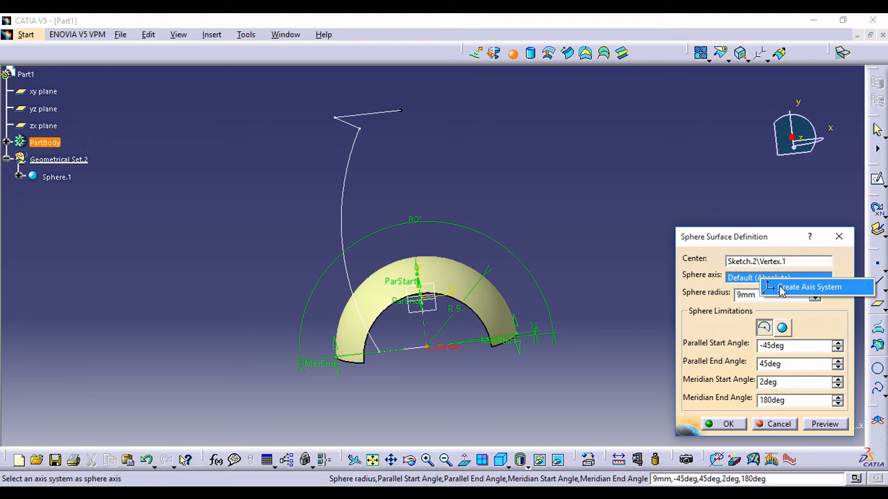
{"action": "left_click", "coordinate": [782, 425]}
{"action": "left_click", "coordinate": [780, 424]}
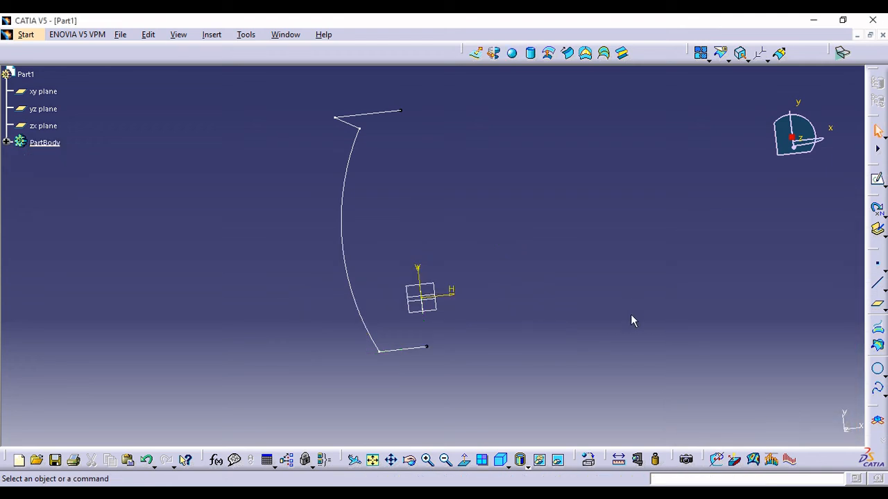
Start a cylinder surface at the bottom line's free endpoint, directed along that line, and set its radius to 4 mm.
{"action": "left_click", "coordinate": [531, 56]}
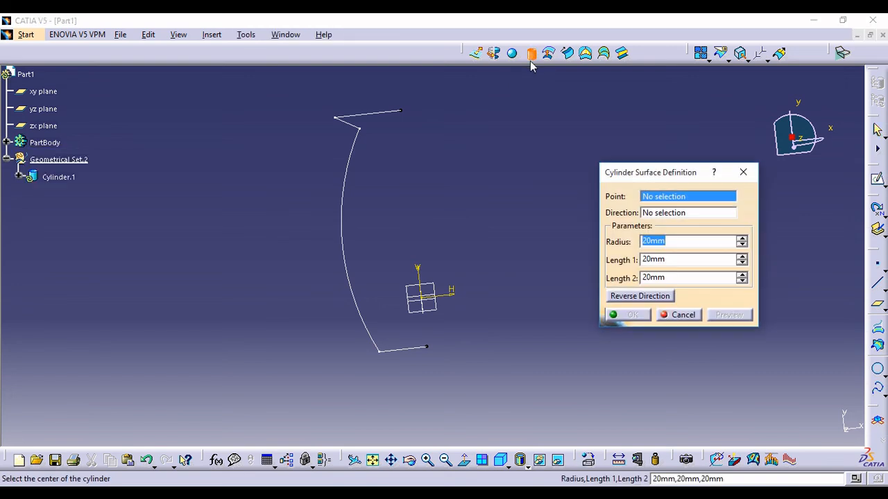
{"action": "left_click", "coordinate": [428, 347]}
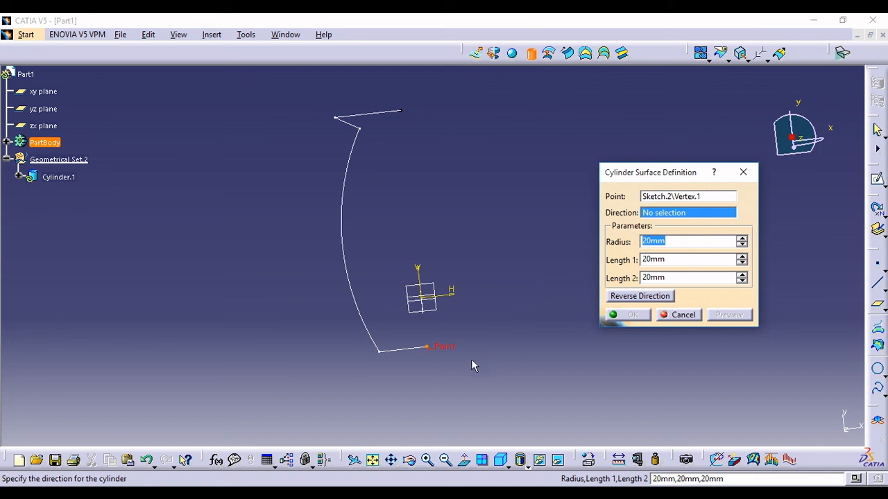
{"action": "left_click", "coordinate": [412, 352]}
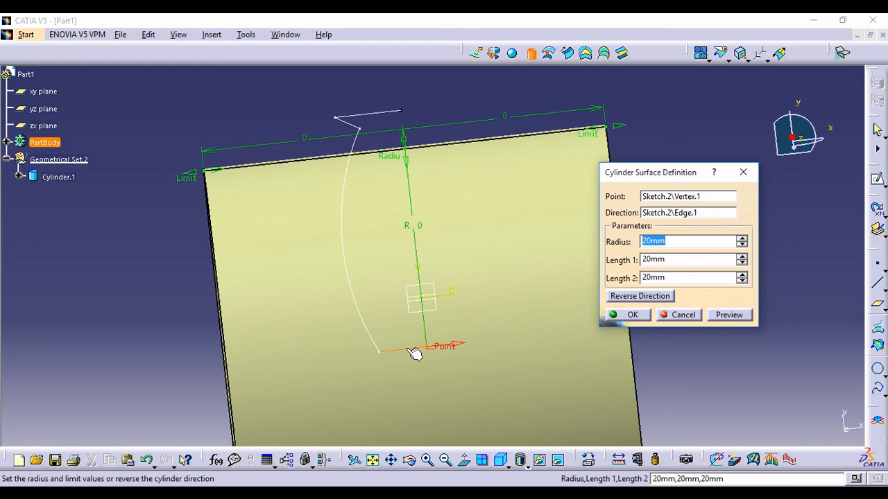
{"action": "middle_click_drag", "start_coordinate": [345, 297], "coordinate": [348, 358], "text": "ctrl"}
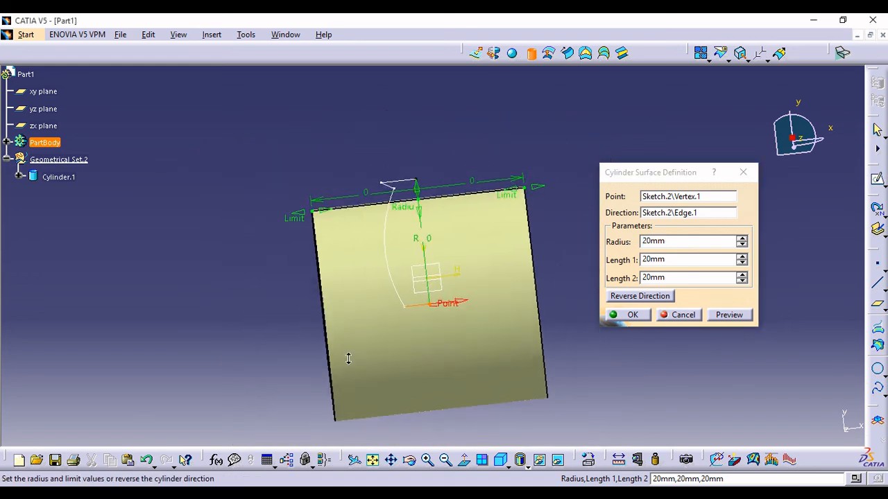
{"action": "left_click", "coordinate": [742, 245]}
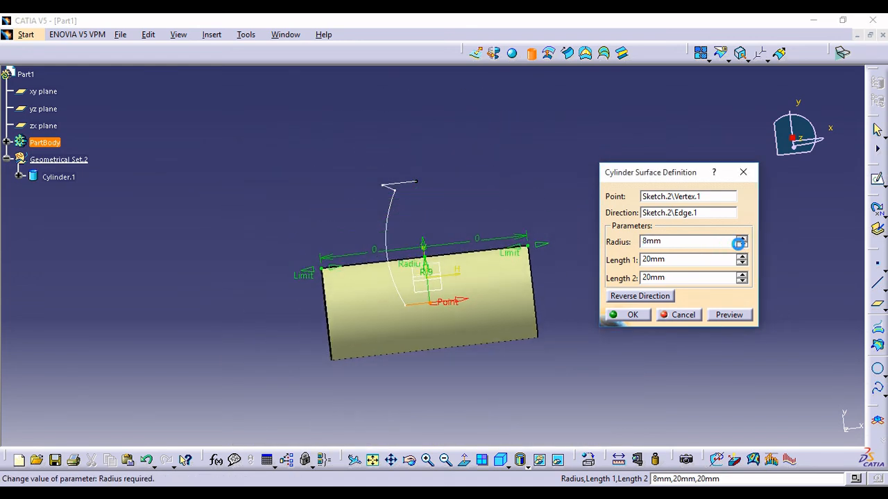
{"action": "left_click", "coordinate": [742, 245]}
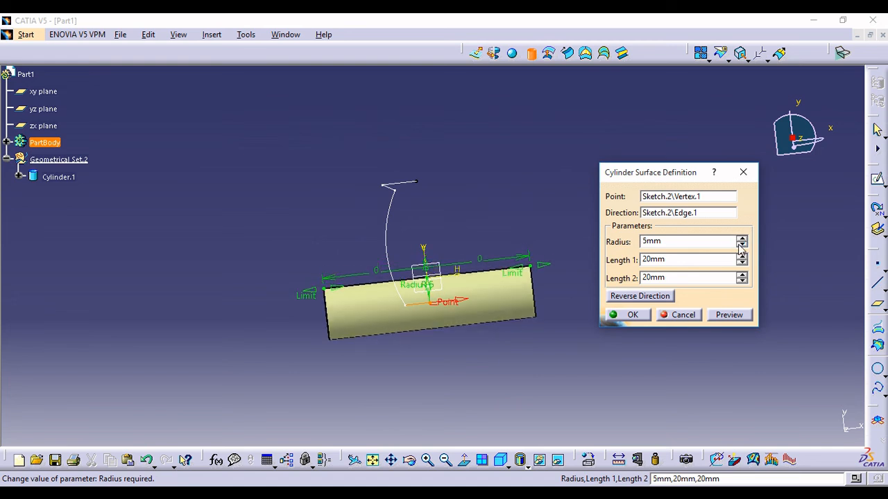
{"action": "middle_click_drag", "start_coordinate": [477, 326], "coordinate": [542, 305]}
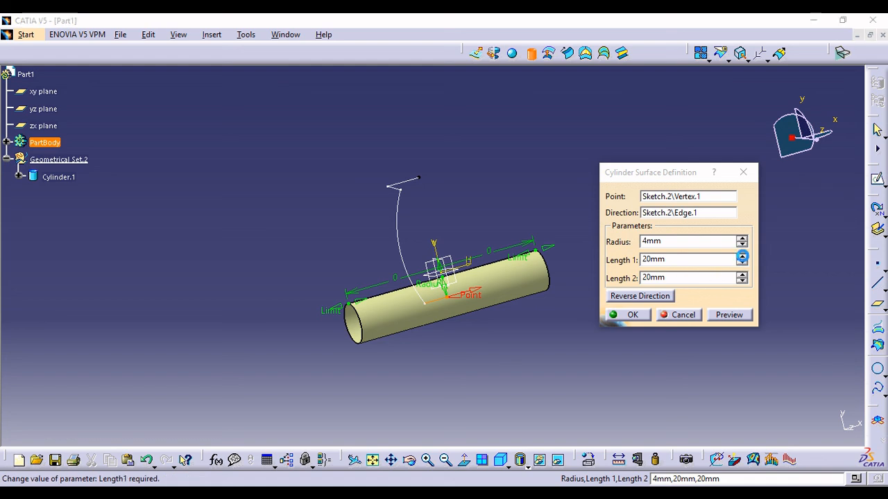
Set the cylinder's Length 1 to 25 mm.
{"action": "left_click", "coordinate": [742, 257]}
{"action": "left_click", "coordinate": [741, 257]}
{"action": "left_click", "coordinate": [742, 256]}
{"action": "left_click", "coordinate": [742, 256]}
{"action": "left_click", "coordinate": [742, 257]}
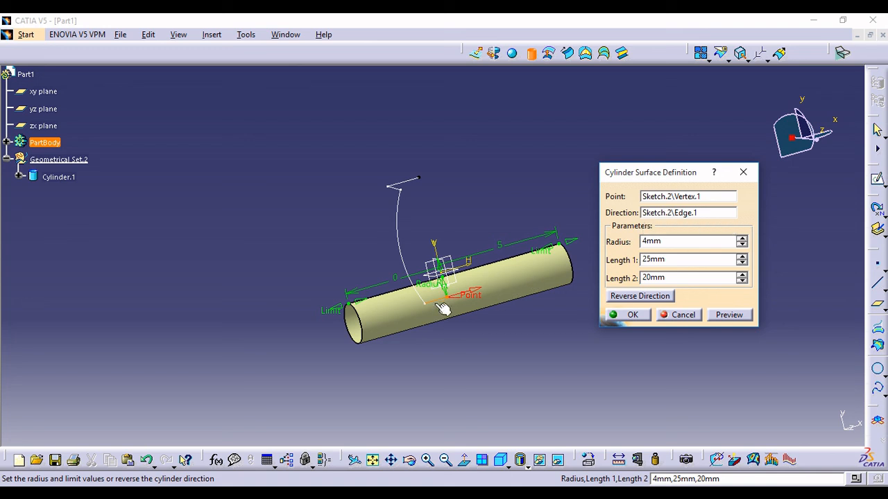
Try the X Component as the cylinder's direction, switch it to the Y Component, and create the cylinder surface.
{"action": "right_click", "coordinate": [656, 215]}
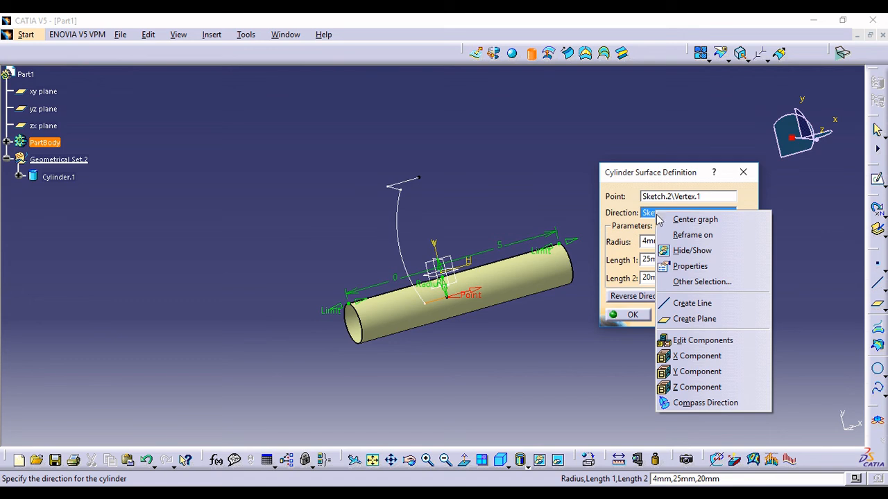
{"action": "left_click", "coordinate": [690, 356]}
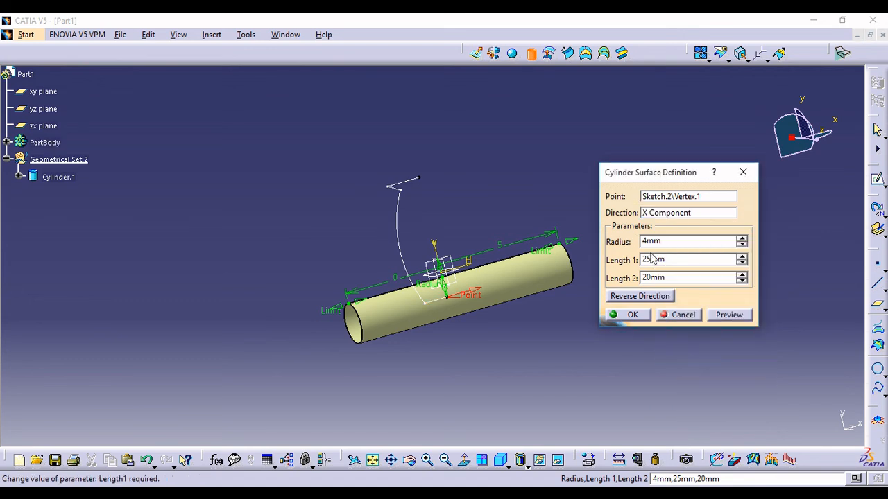
{"action": "right_click", "coordinate": [663, 217]}
{"action": "left_click", "coordinate": [702, 291]}
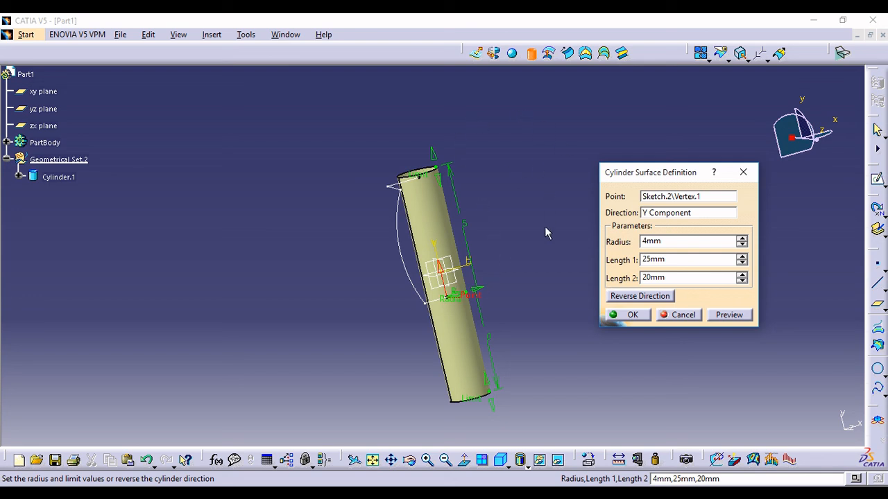
{"action": "left_click", "coordinate": [633, 316]}
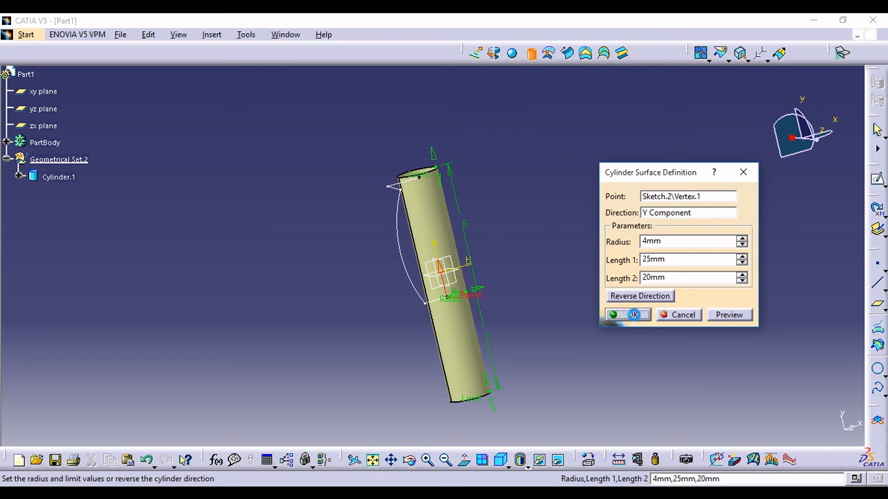
Delete the profile sketch via its arc together with all its children, undo the deletion, and clear the selection.
{"action": "left_click", "coordinate": [409, 262]}
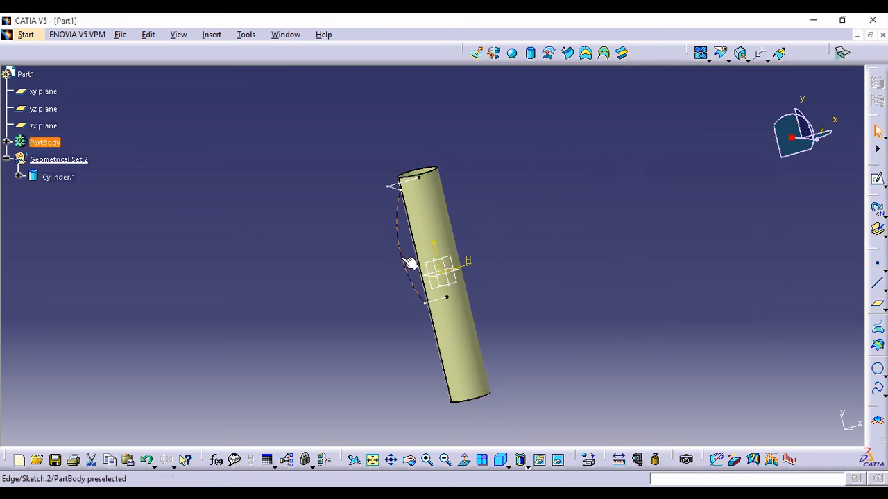
{"action": "key", "text": "Delete"}
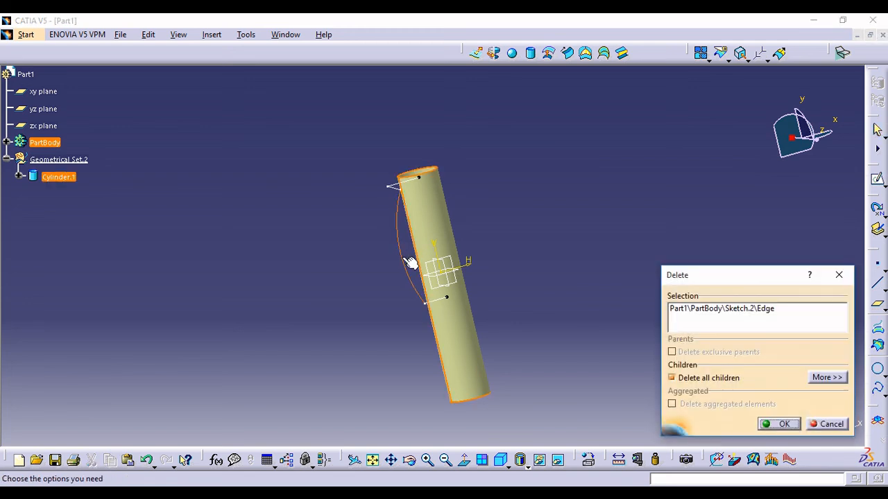
{"action": "left_click", "coordinate": [778, 424]}
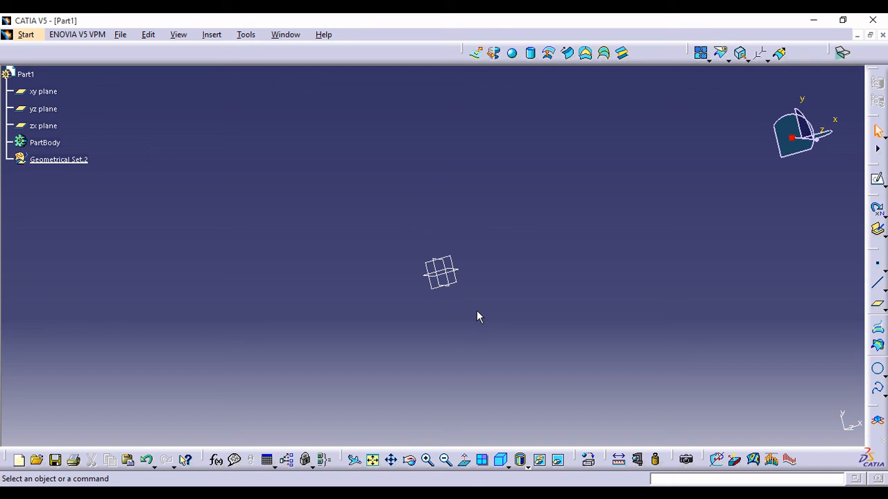
{"action": "key", "text": "ctrl+z"}
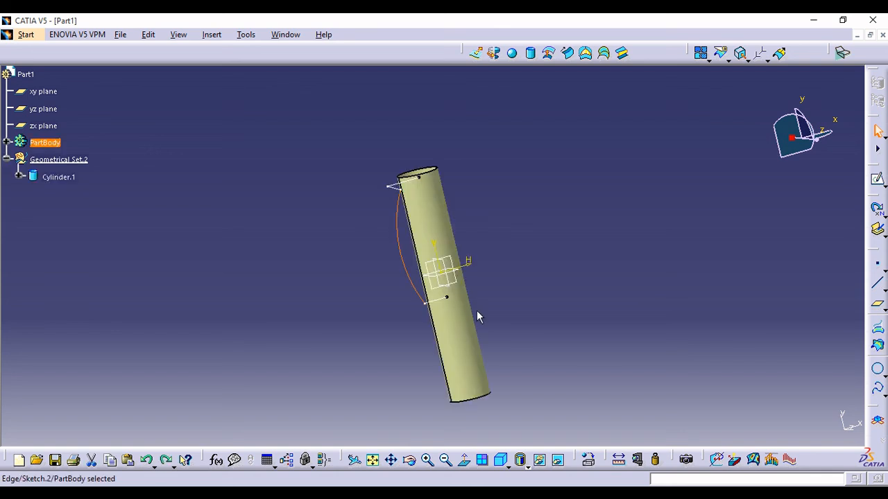
{"action": "left_click", "coordinate": [497, 309]}
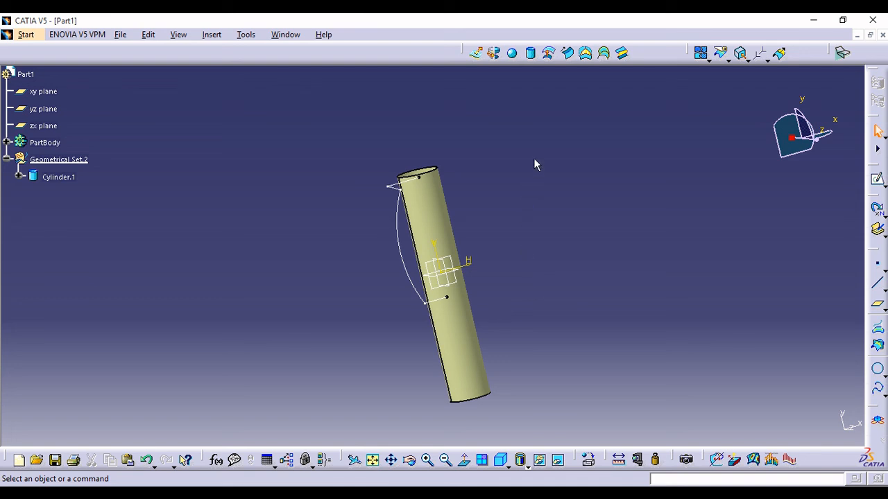
Create a surface offset 15 mm outward from the cylinder and inspect both surfaces.
{"action": "left_click", "coordinate": [548, 53]}
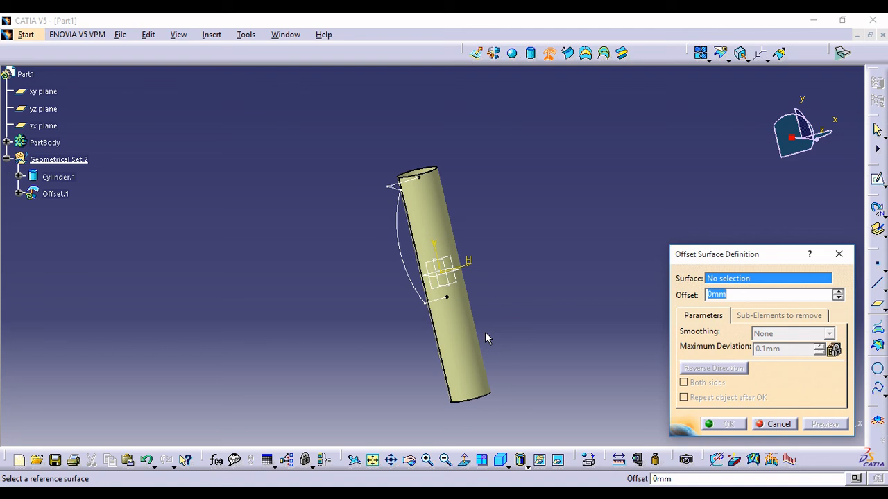
{"action": "left_click", "coordinate": [462, 349]}
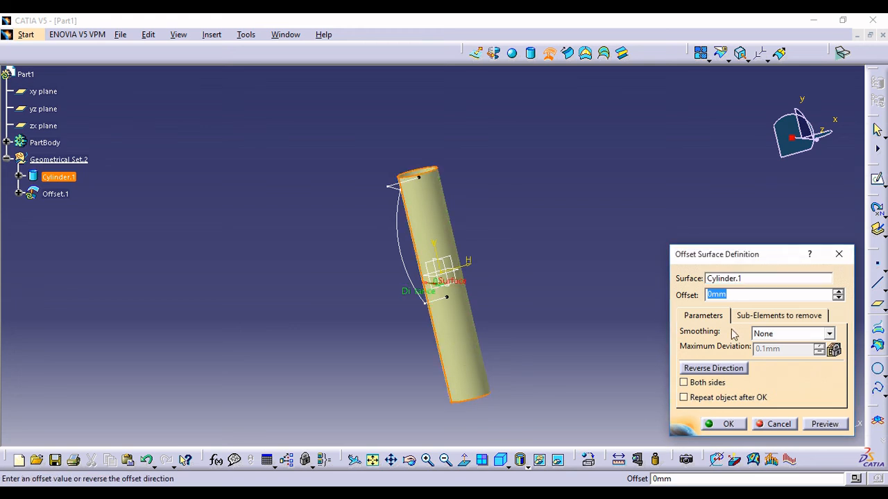
{"action": "left_click", "coordinate": [838, 292]}
{"action": "left_click", "coordinate": [838, 292]}
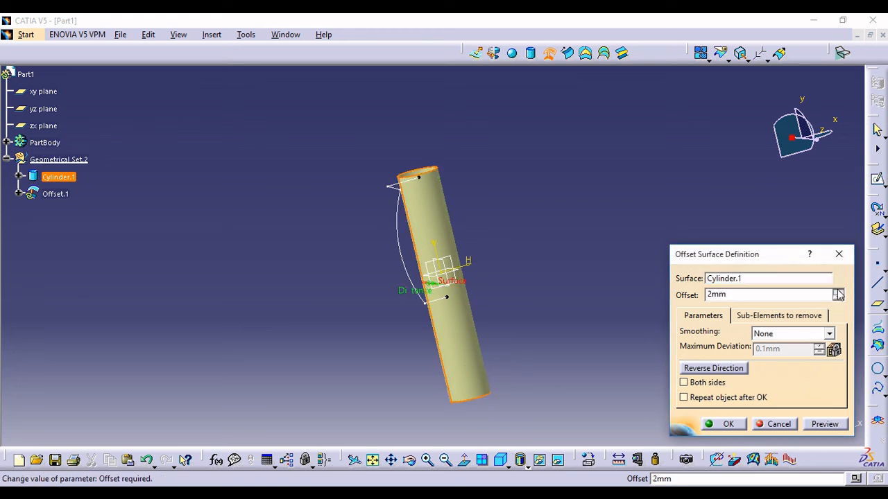
{"action": "left_click_drag", "start_coordinate": [838, 295], "coordinate": [838, 294]}
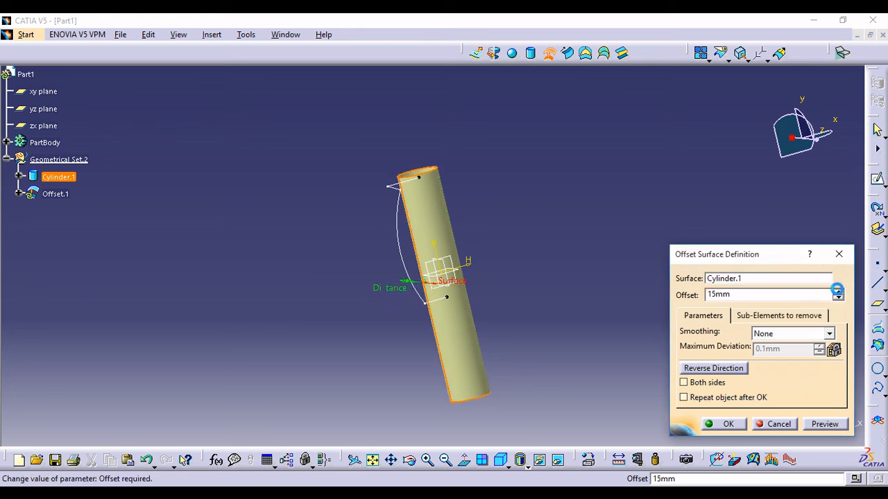
{"action": "left_click", "coordinate": [725, 425]}
{"action": "middle_click_drag", "start_coordinate": [624, 238], "coordinate": [513, 298]}
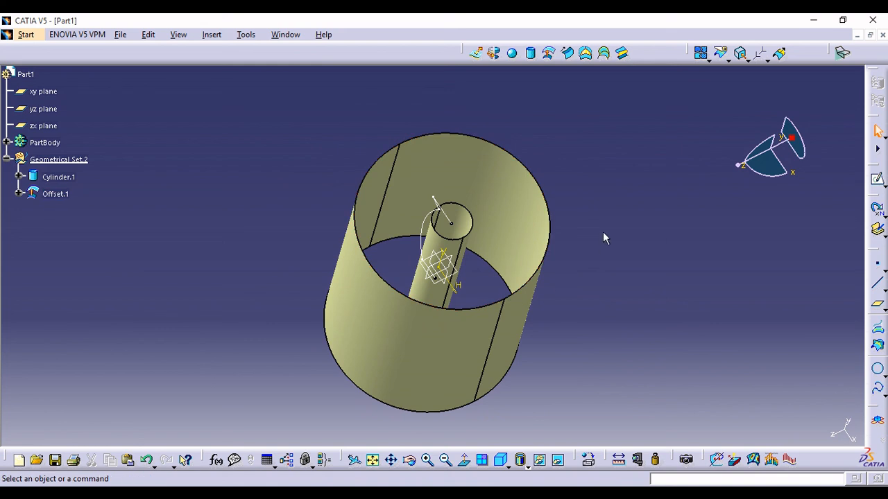
{"action": "middle_click_drag", "start_coordinate": [612, 237], "coordinate": [605, 138]}
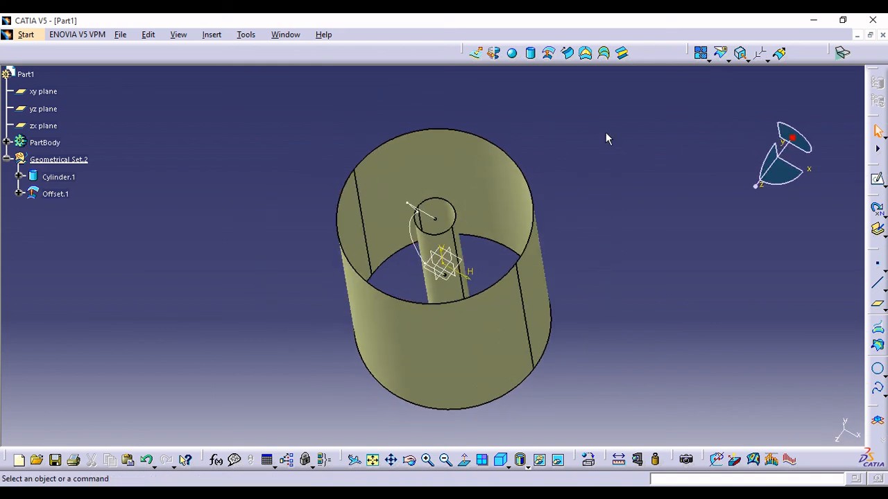
Undo the cylinder's offset surface.
{"action": "key", "text": "ctrl+z"}
{"action": "key", "text": "ctrl+z"}
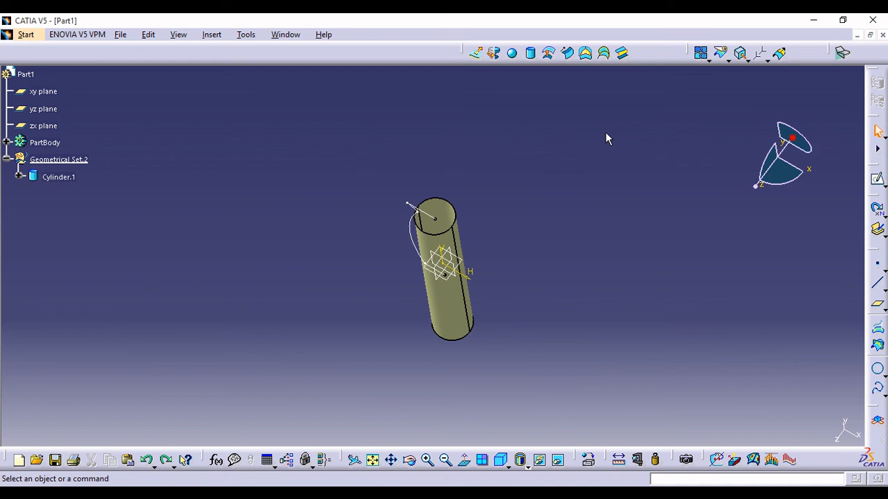
{"action": "middle_click_drag", "start_coordinate": [357, 258], "coordinate": [385, 187]}
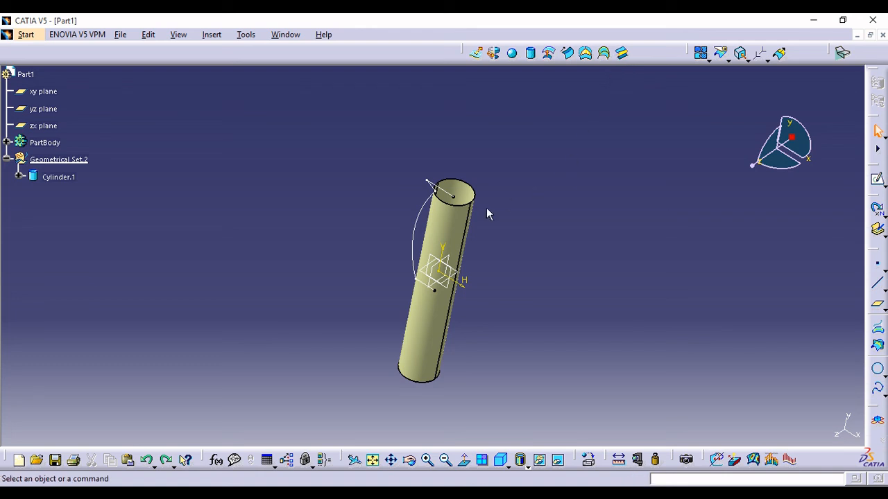
{"action": "middle_click_drag", "start_coordinate": [340, 280], "coordinate": [377, 290]}
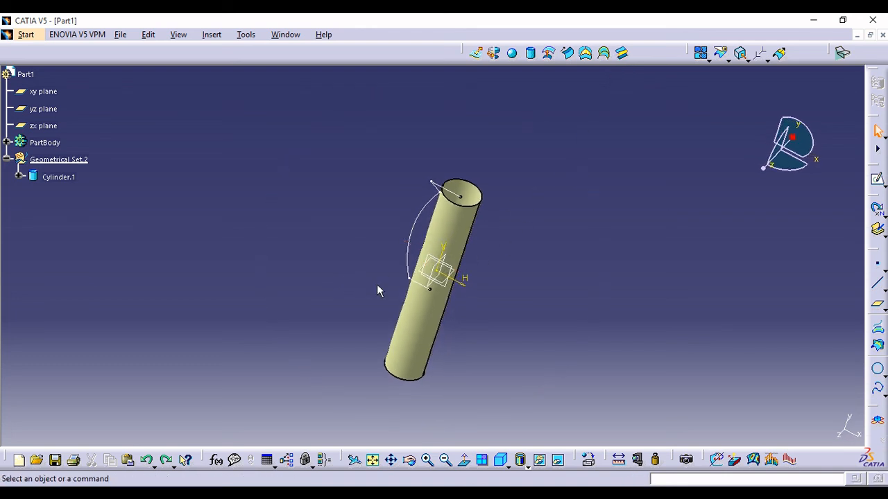